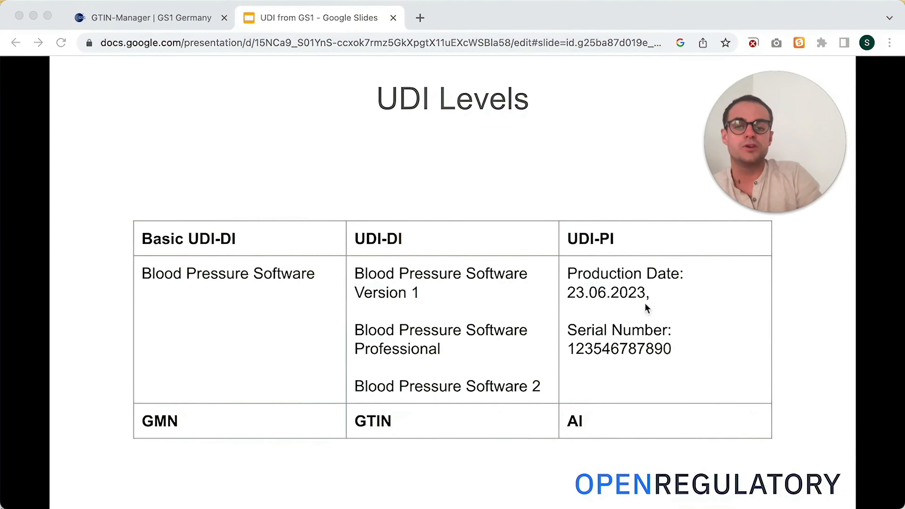
- Compare the UDI Levels slide with the Label slide in the presentation
left_click(411, 186)
left_click(411, 187)
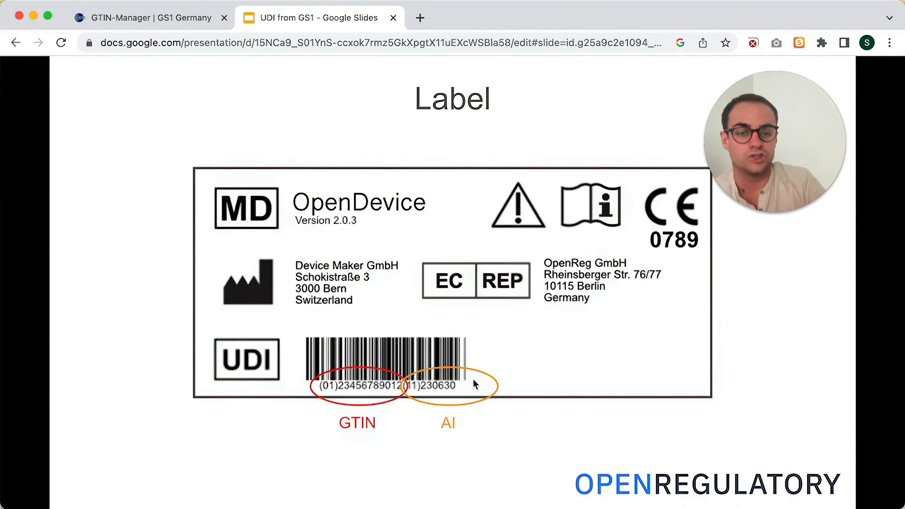
key("Right")
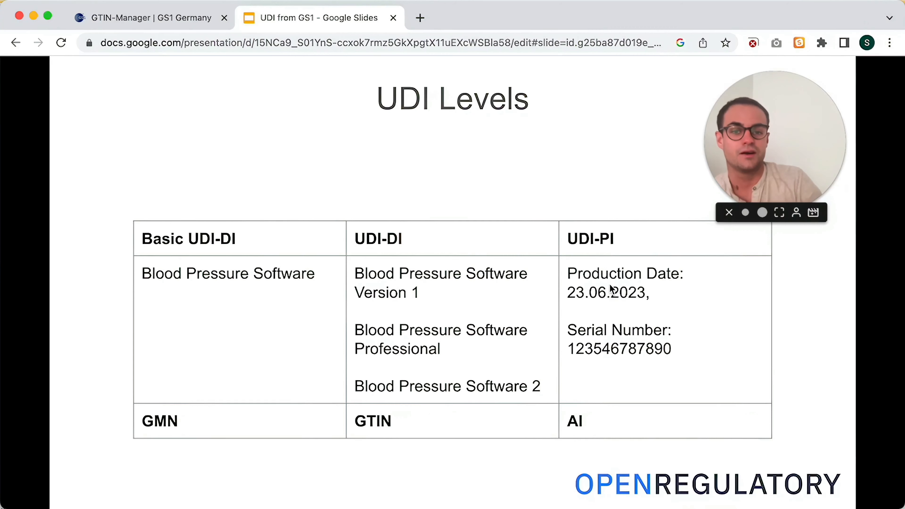
- Switch to the new product form in GTIN-Manager and choose Ja for Konsumenten-Einheit
left_click(150, 18)
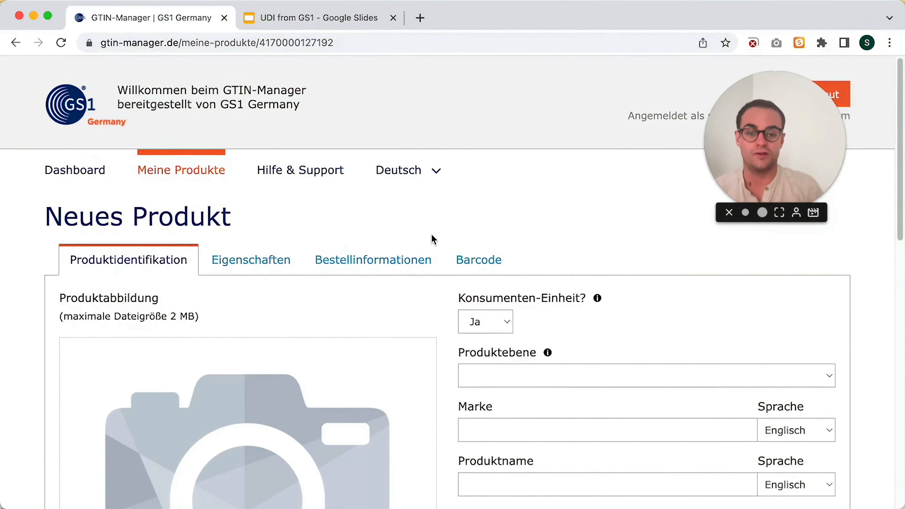
scroll(434, 239, "down", 5)
scroll(434, 239, "up", 2)
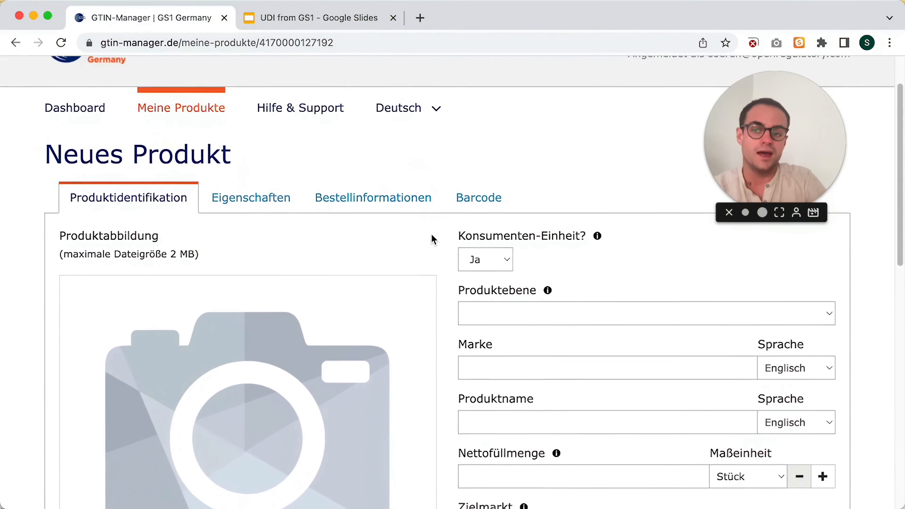
scroll(434, 240, "down", 2)
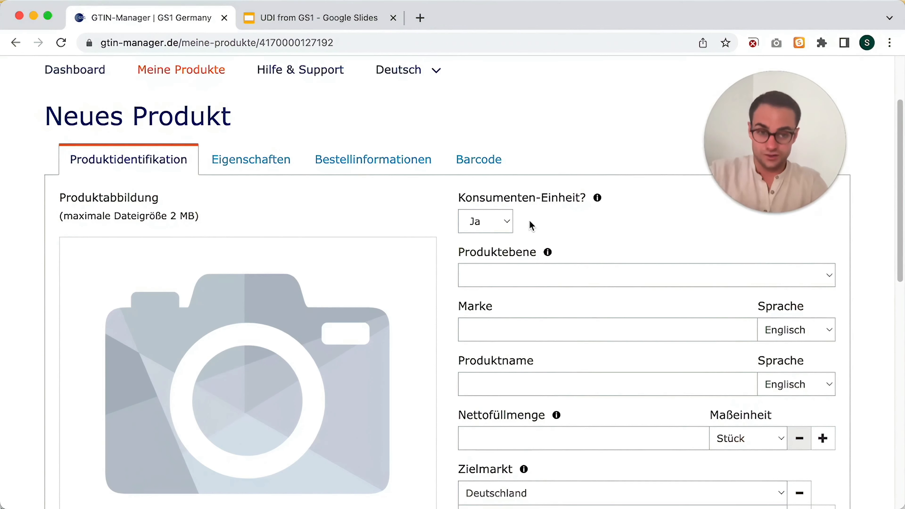
left_click(507, 222)
left_click(496, 224)
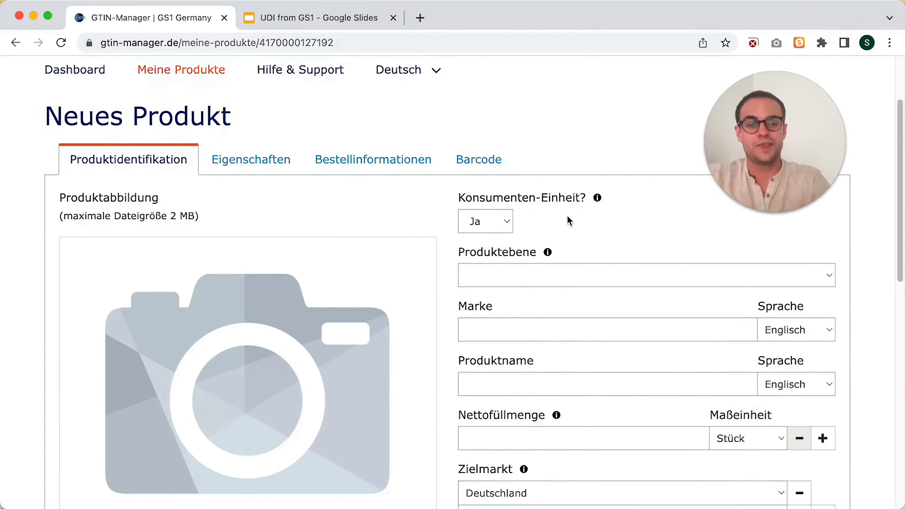
- Set the Produktebene of the new product to Einzelstück/Basiseinheit
scroll(569, 221, "down", 2)
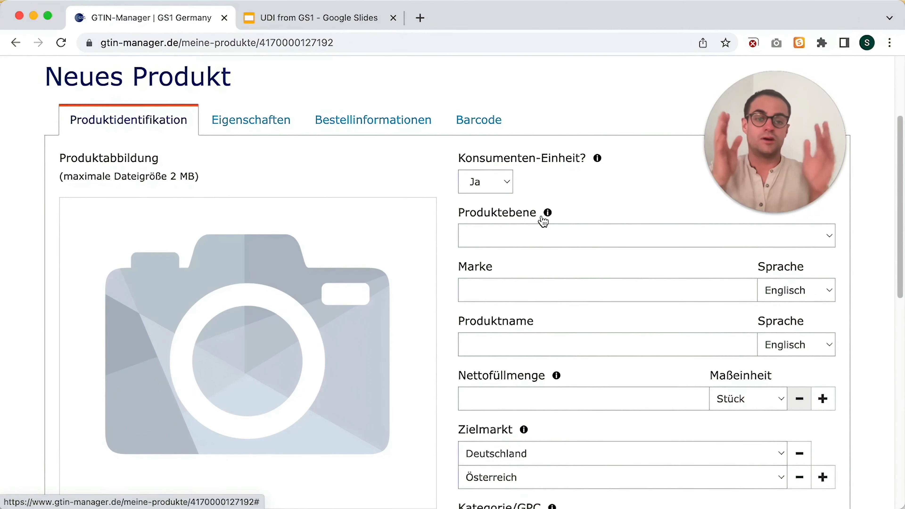
left_click(556, 231)
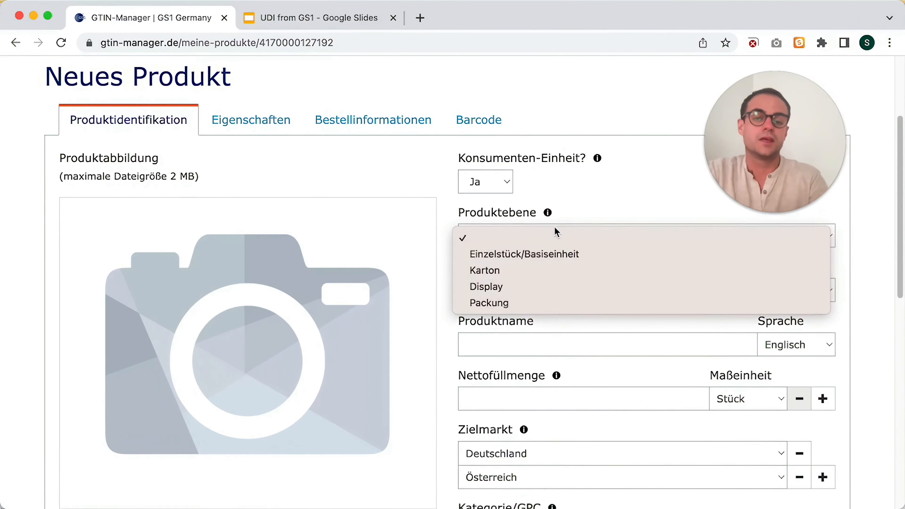
left_click(552, 255)
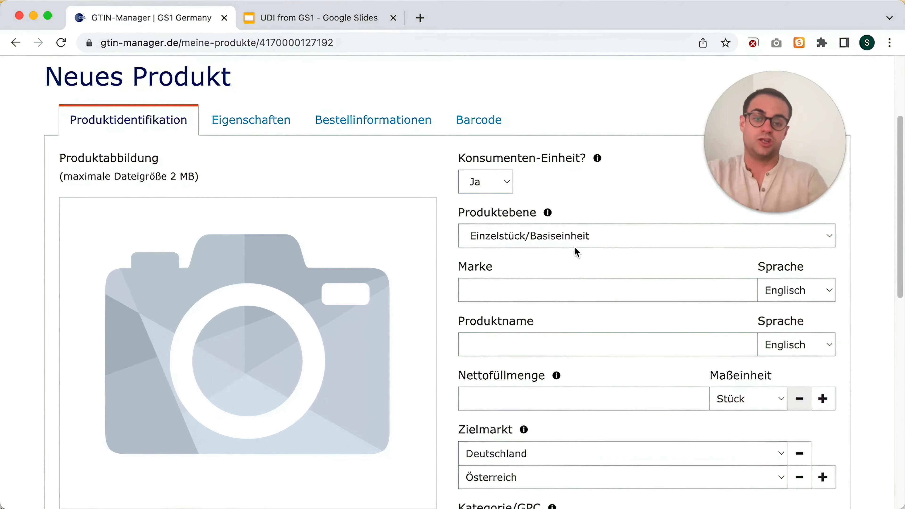
- Examine the Marke and Produktname fields, and switch to Google Slides to consult the device name on the Label slide
scroll(556, 263, "down", 2)
scroll(557, 262, "up", 1)
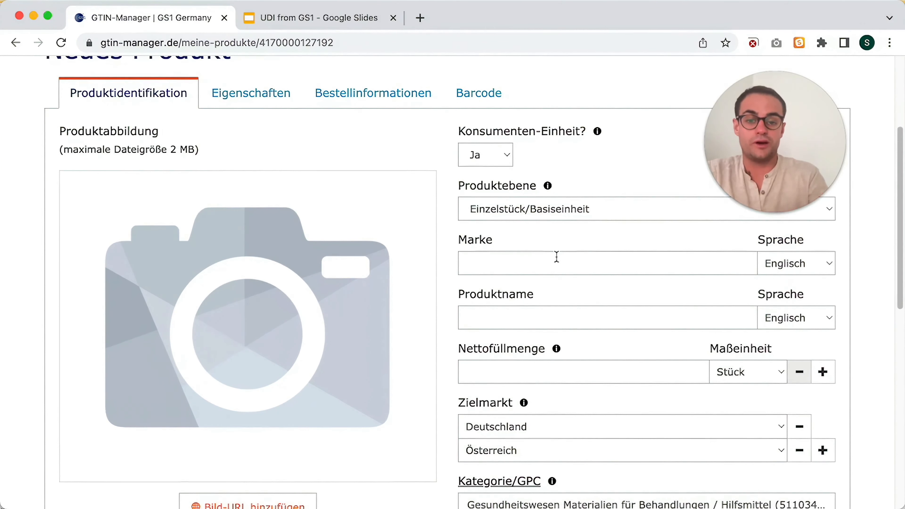
double_click(481, 237)
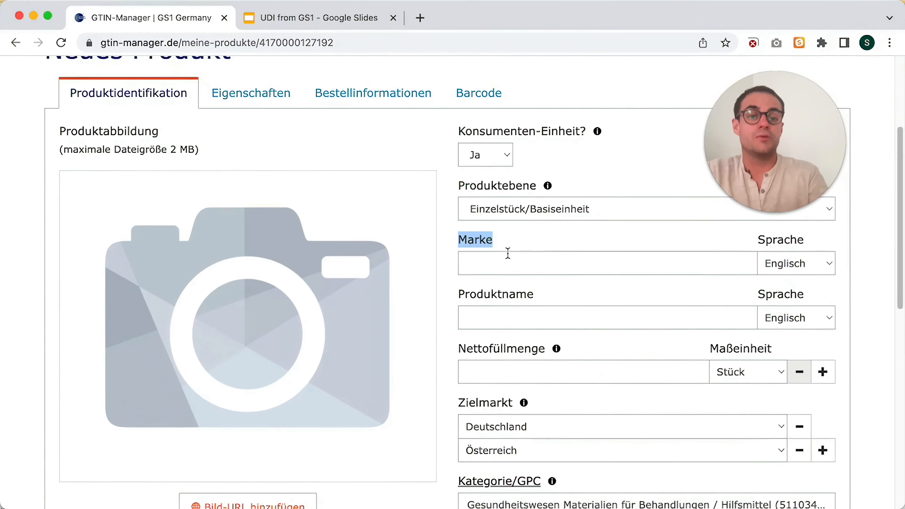
double_click(506, 298)
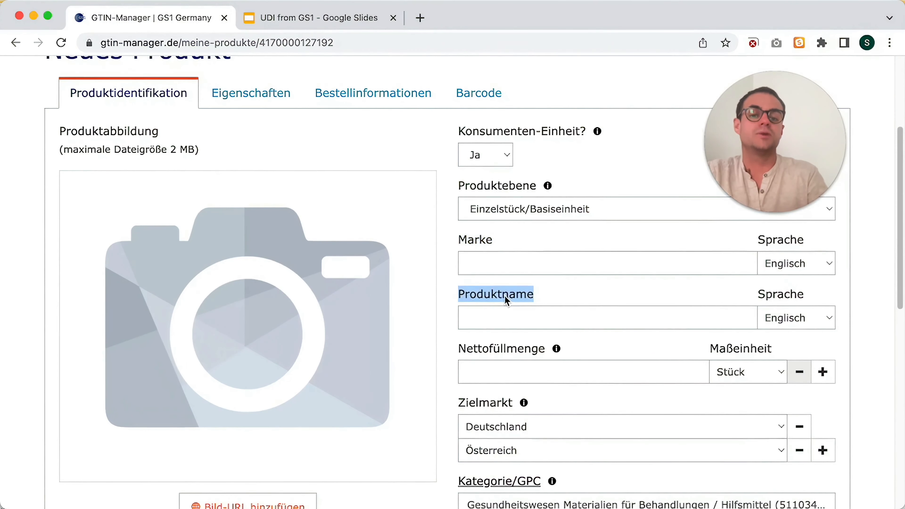
scroll(505, 296, "up", 3)
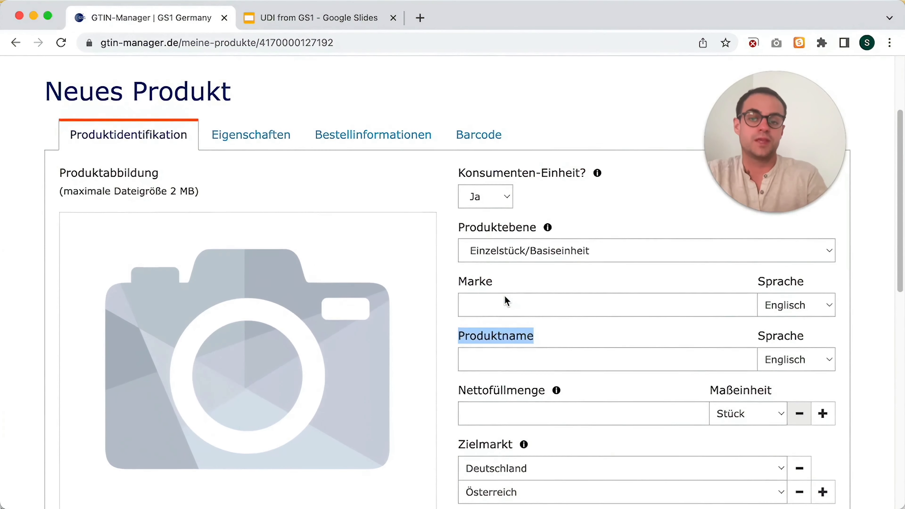
left_click(346, 22)
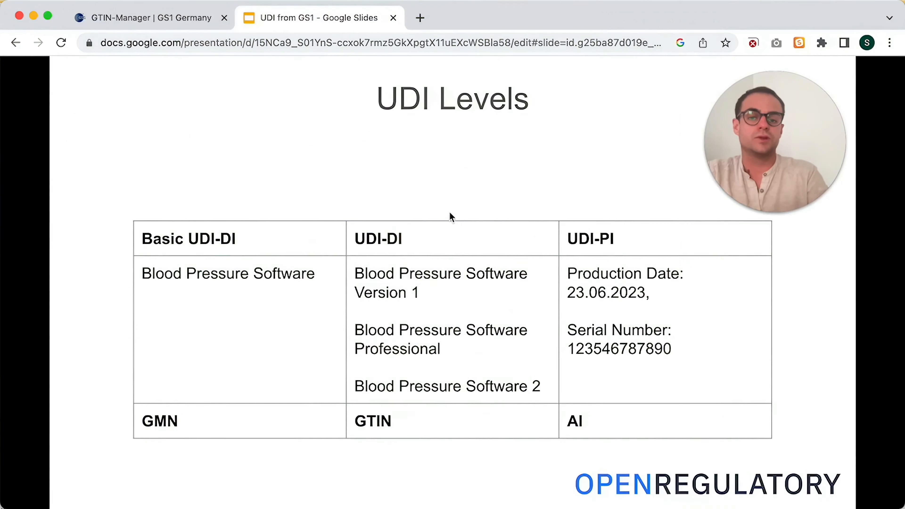
key("Right")
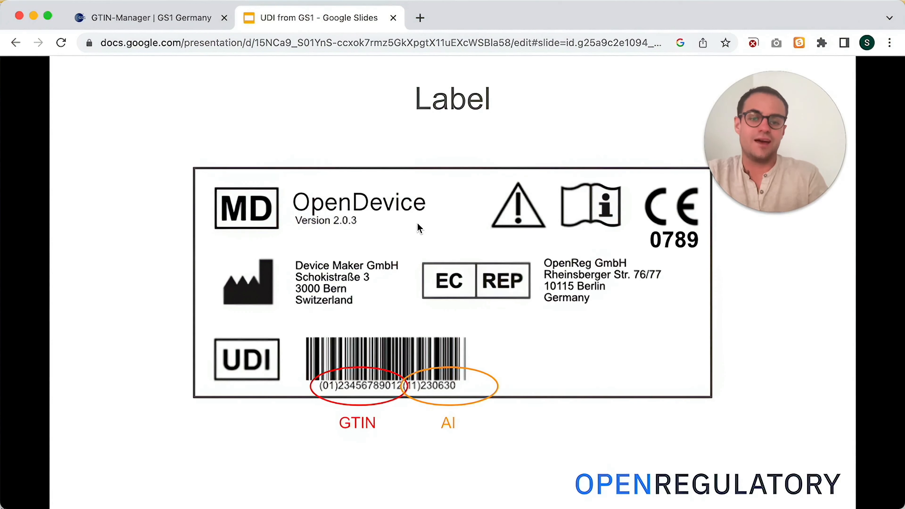
- Switch back to GTIN-Manager and enter OpenRegulatory as the Marke and OpenDevice as the Produktname
left_click(161, 24)
left_click(552, 301)
type("O")
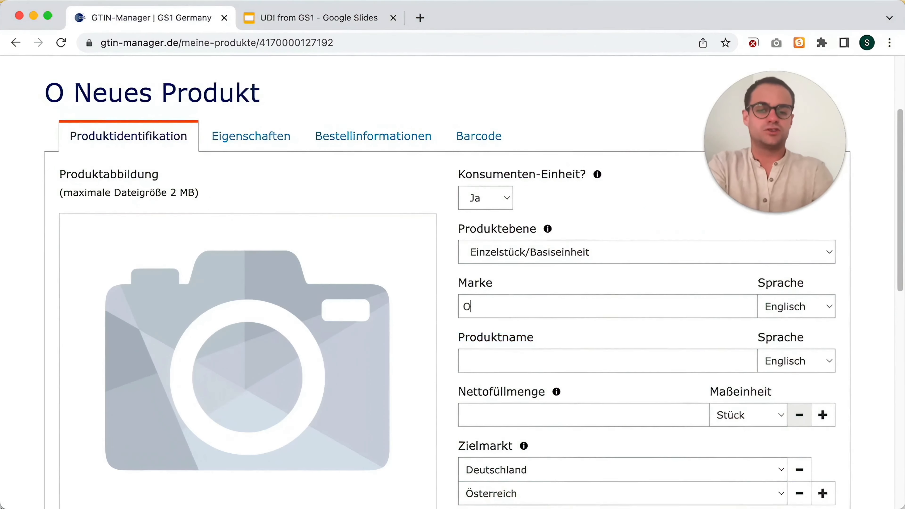
type("penRegulatory")
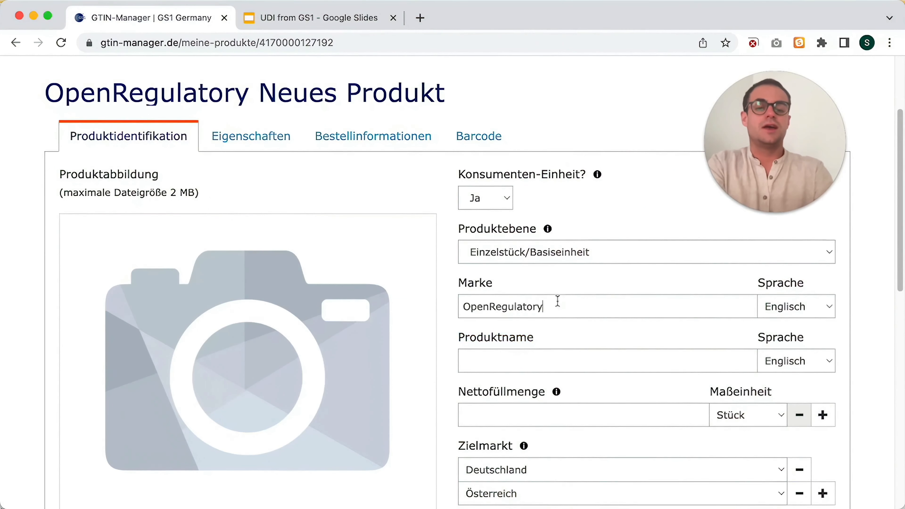
left_click(552, 363)
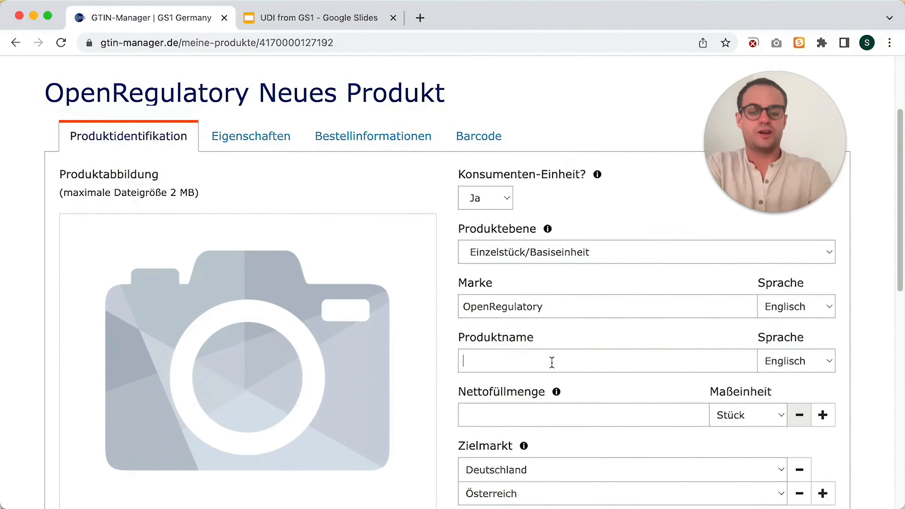
type("OpenDevice")
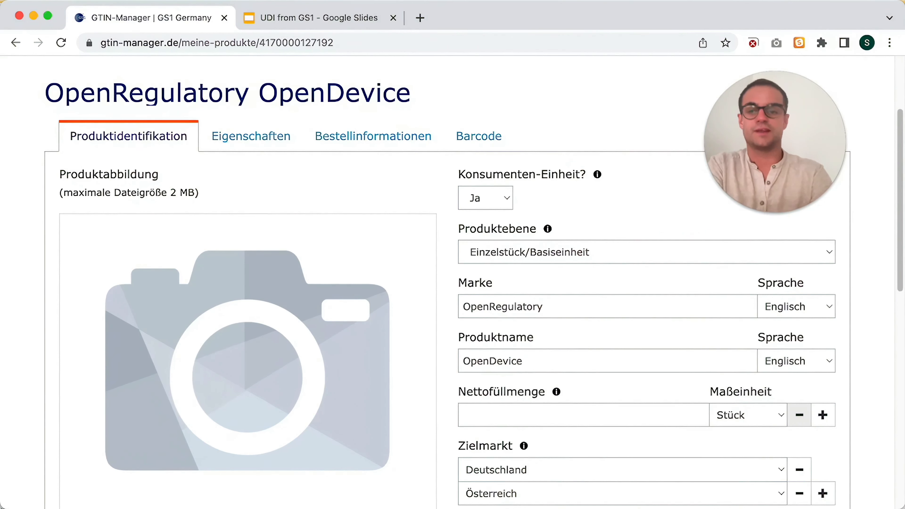
- Check the device version on the Label slide and extend the Produktname in GTIN-Manager to OpenDevice 2
left_click(327, 21)
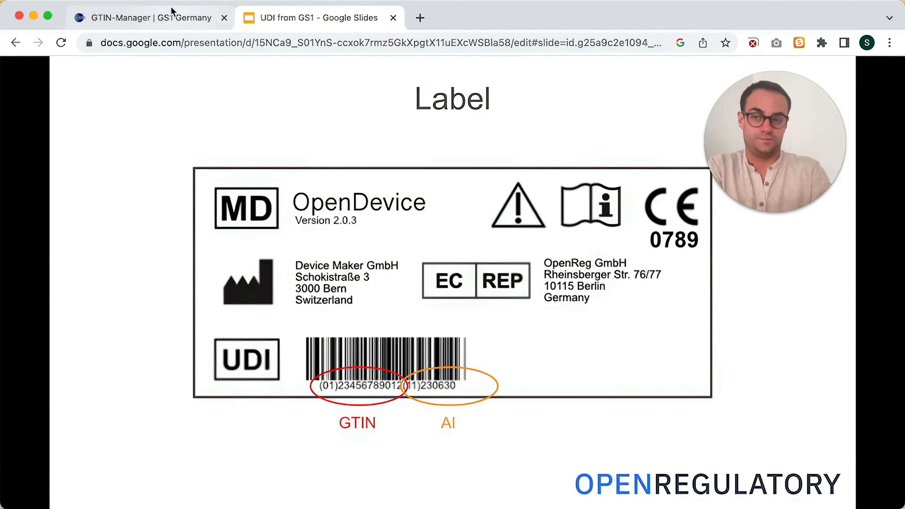
left_click(168, 16)
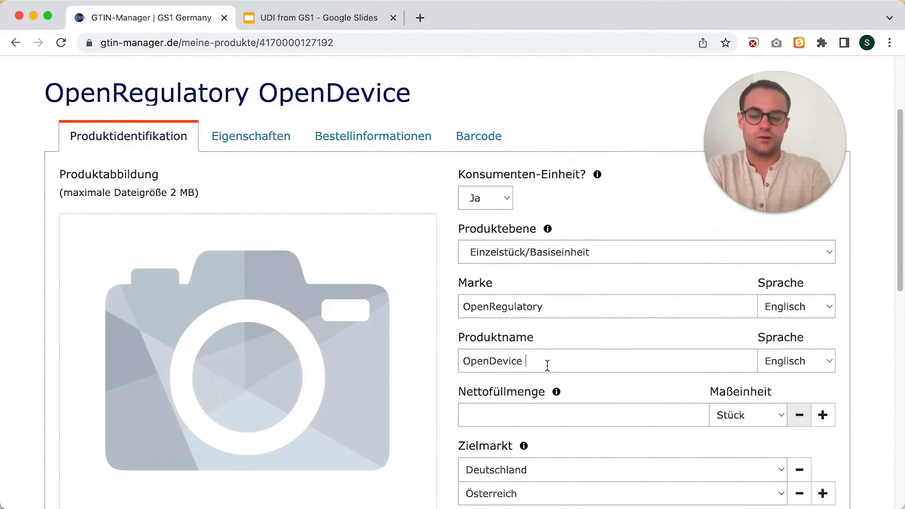
type("2")
scroll(620, 349, "down", 3)
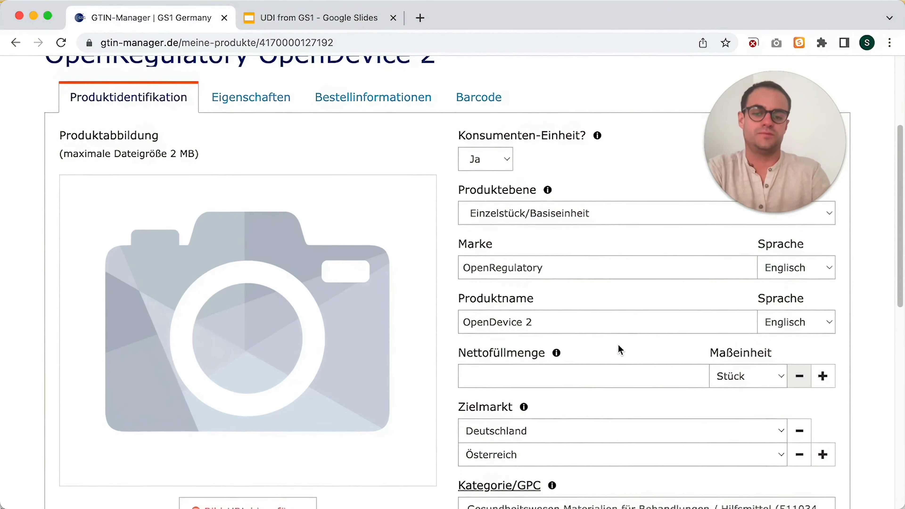
scroll(620, 342, "up", 2)
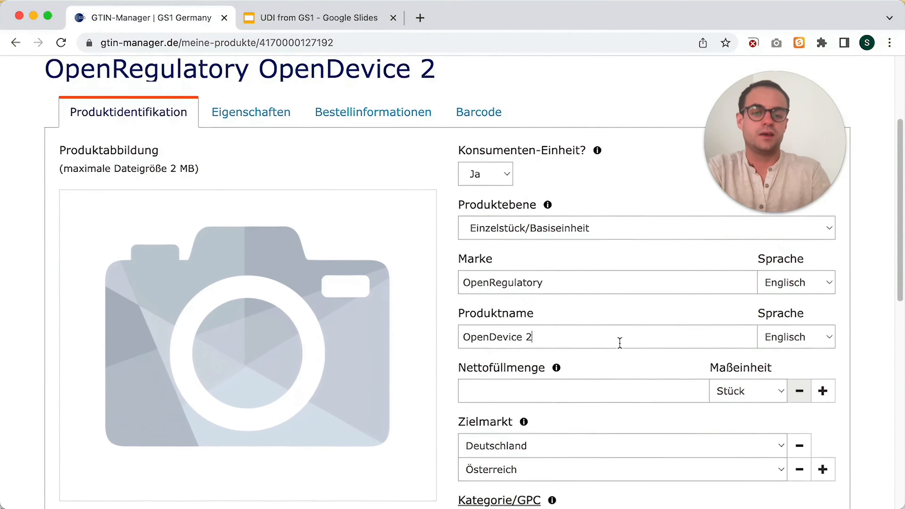
- Look through the available languages for the Marke entry and keep Englisch
left_click(831, 281)
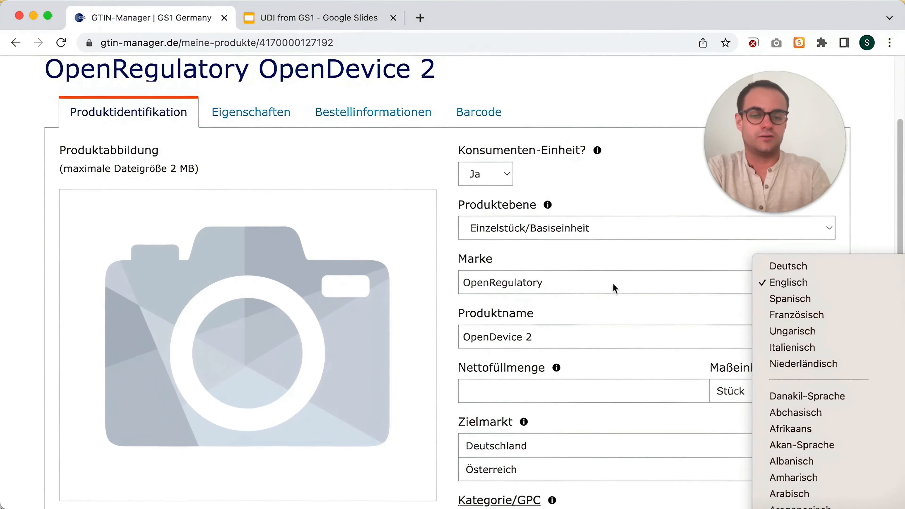
left_click(693, 252)
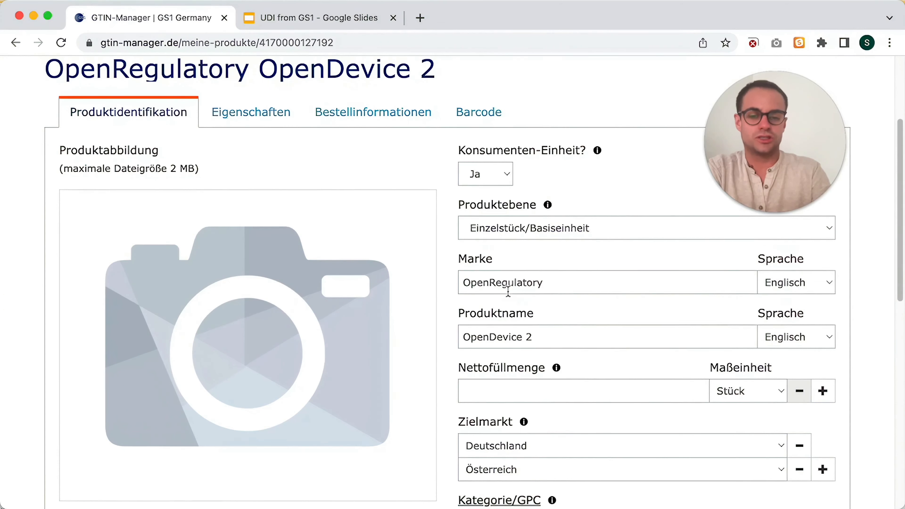
scroll(610, 330, "down", 1)
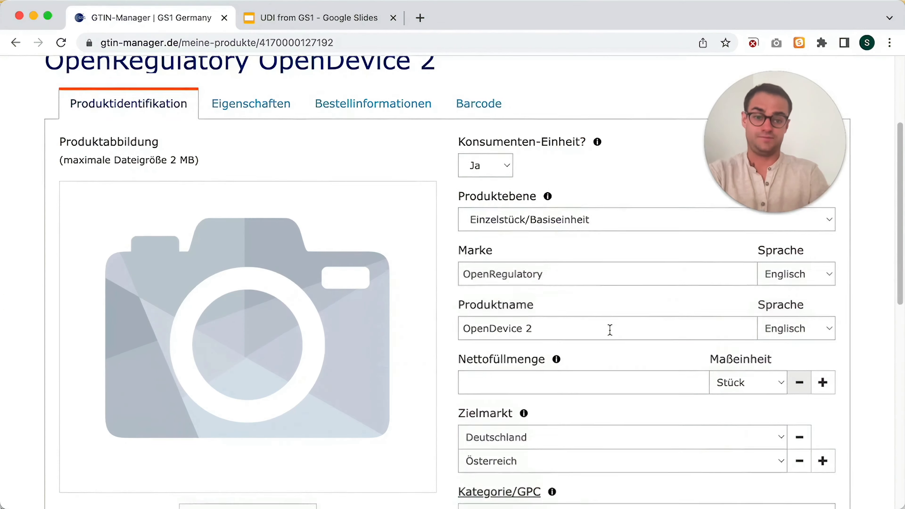
- Set the Nettofüllmenge to 1 and keep Stück as its Maßeinheit
scroll(610, 330, "down", 5)
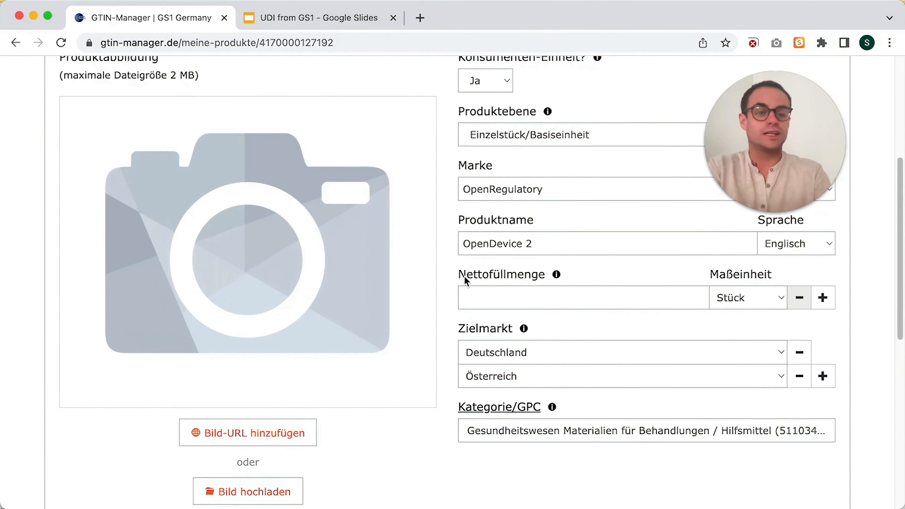
left_click(505, 299)
type("1")
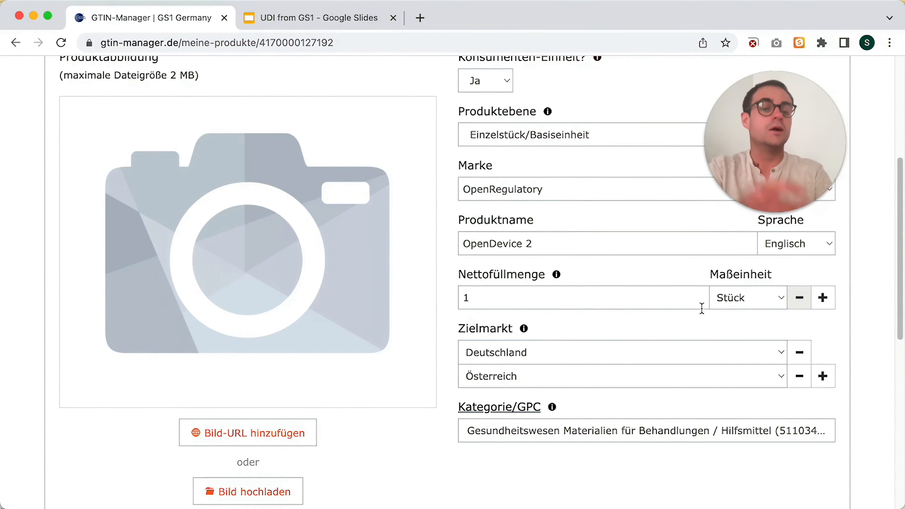
scroll(704, 307, "down", 1)
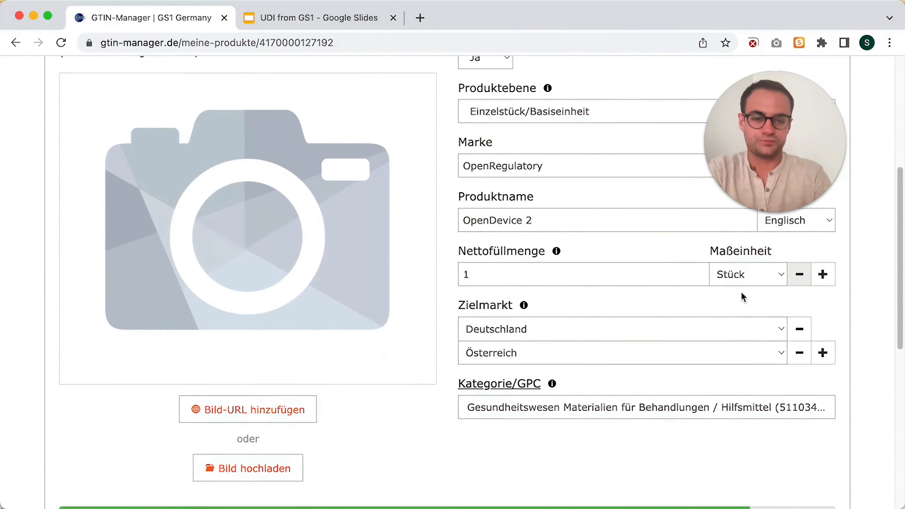
left_click(748, 276)
left_click(753, 275)
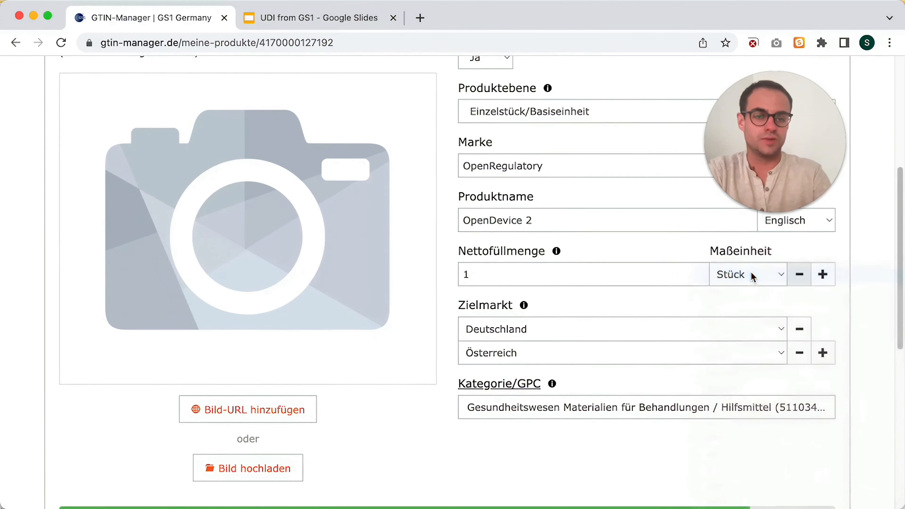
- Add Gibraltar as a third Zielmarkt below Deutschland and Österreich
scroll(646, 302, "down", 3)
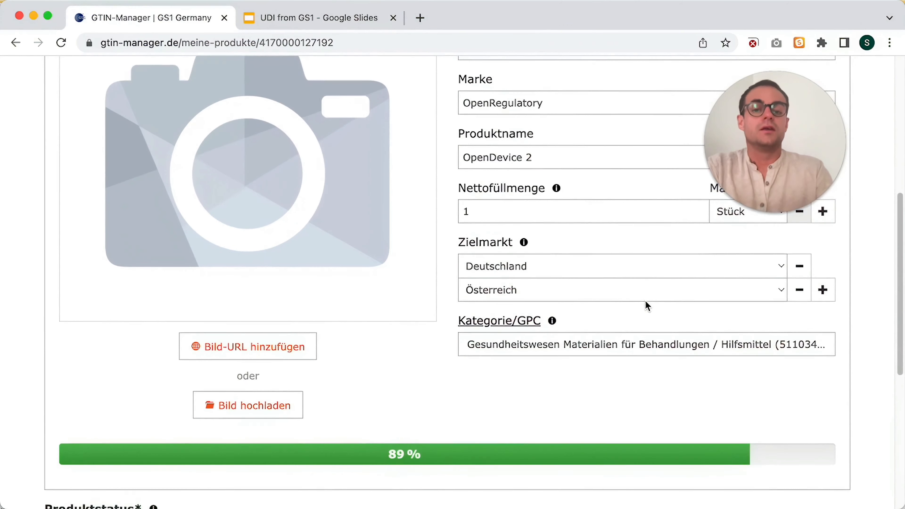
double_click(476, 244)
left_click(584, 248)
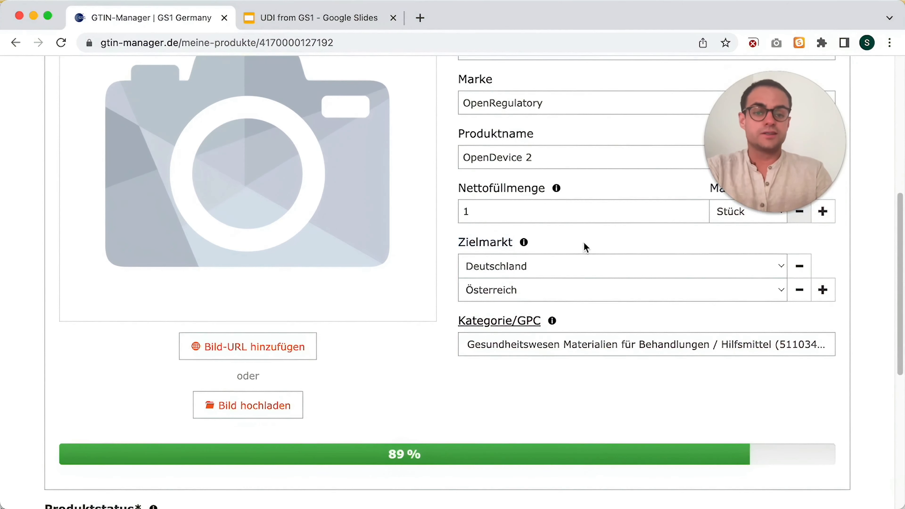
left_click(823, 290)
left_click(762, 313)
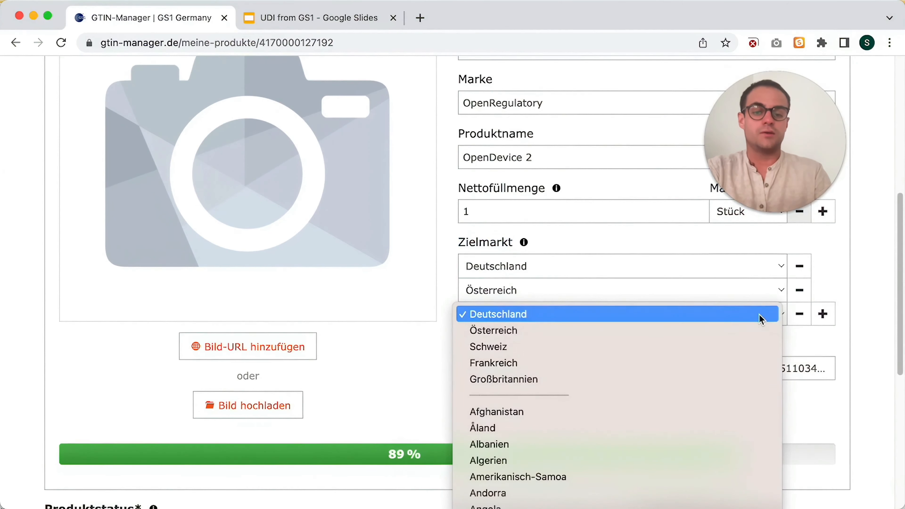
scroll(698, 420, "down", 20)
left_click(672, 407)
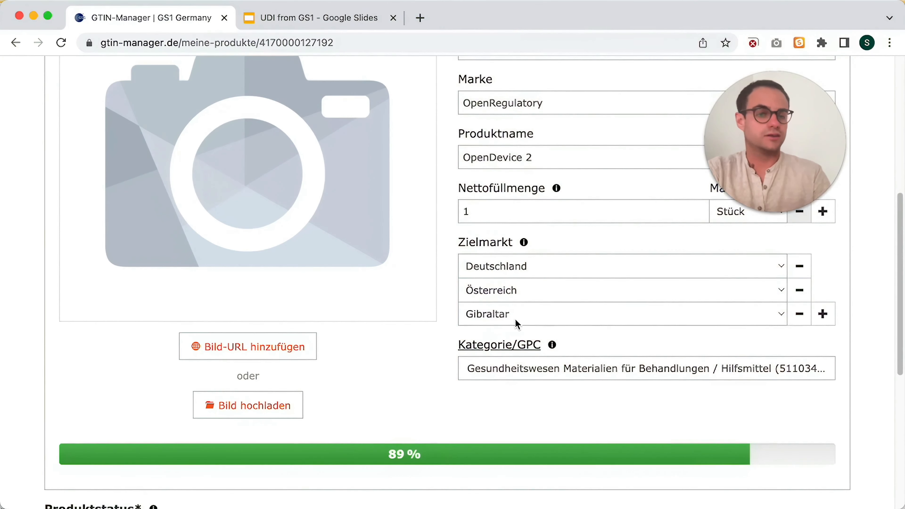
scroll(516, 324, "down", 5)
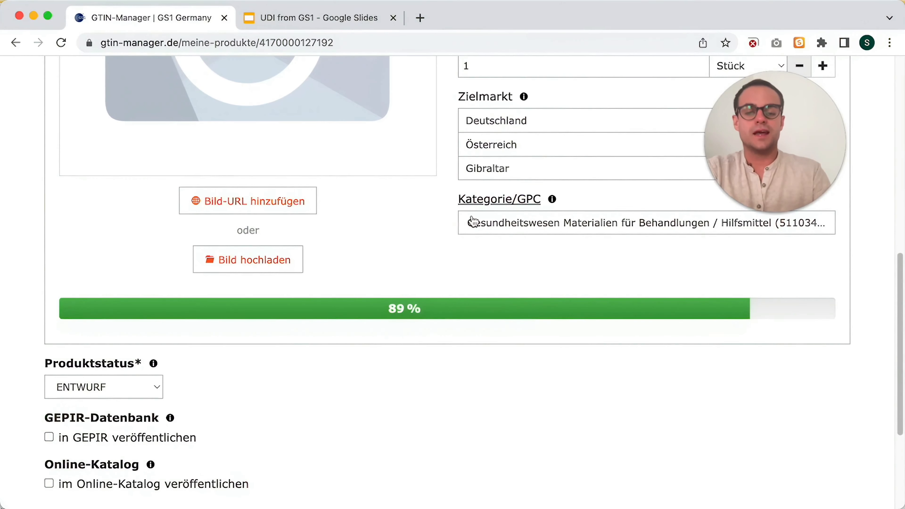
- Open the Kategorie/GPC search and leave it without changing the selected Gesundheitswesen category
left_click(574, 230)
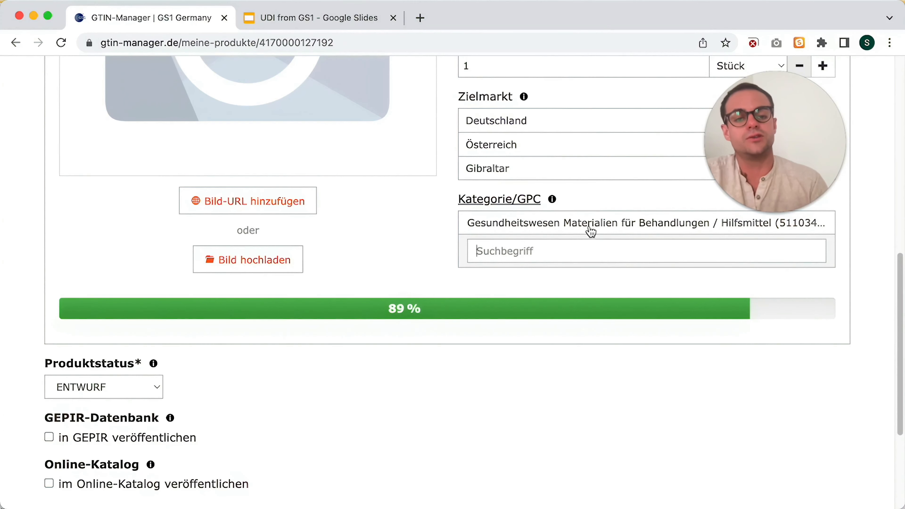
scroll(522, 244, "down", 1)
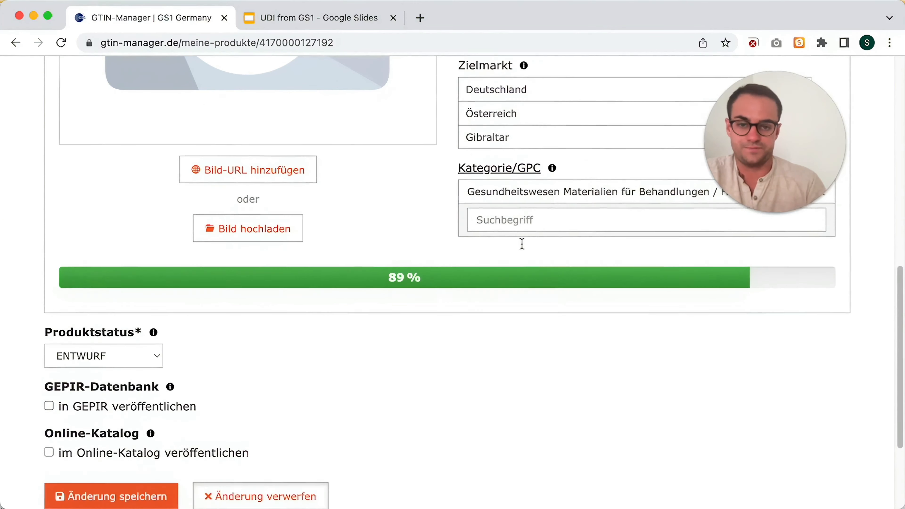
scroll(406, 351, "down", 3)
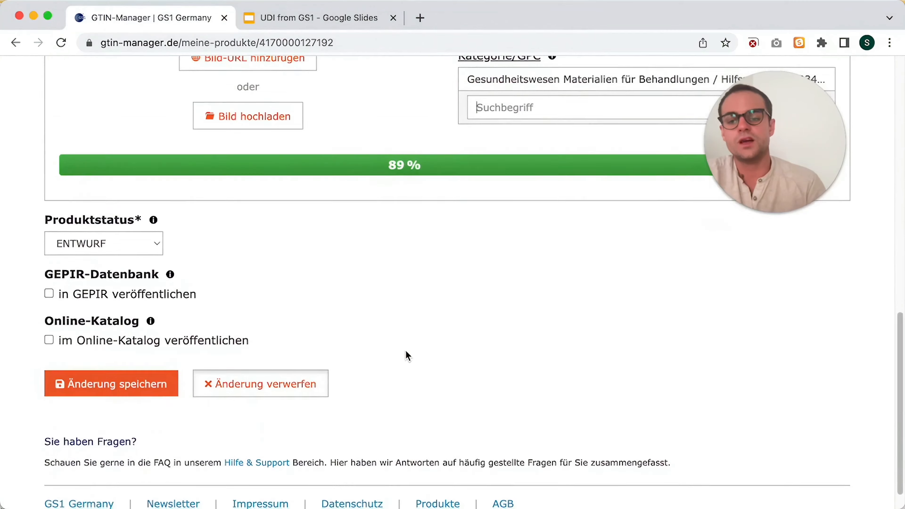
left_click(258, 256)
- Look through the optional Eigenschaften of the product, from Hersteller and SKU to Label Beschreibung and Marketingbotschaft
scroll(258, 256, "up", 3)
scroll(258, 257, "up", 10)
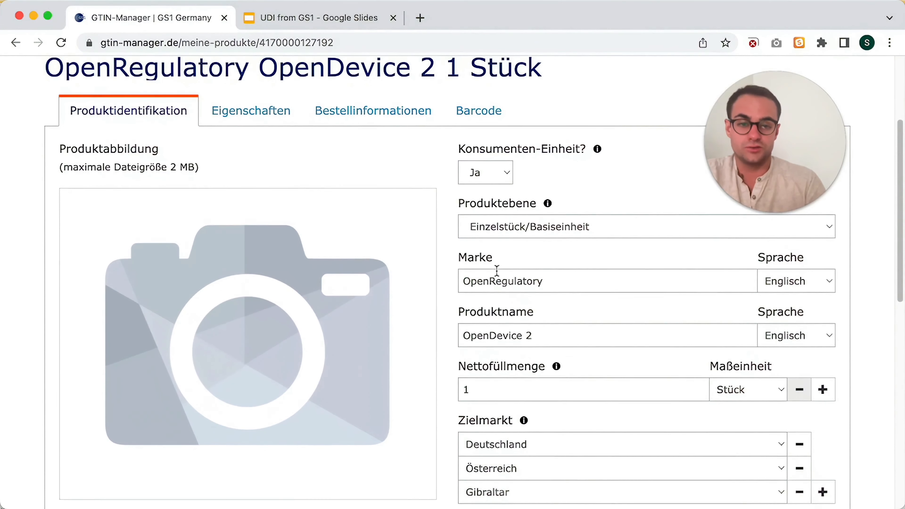
left_click(249, 109)
scroll(334, 154, "down", 2)
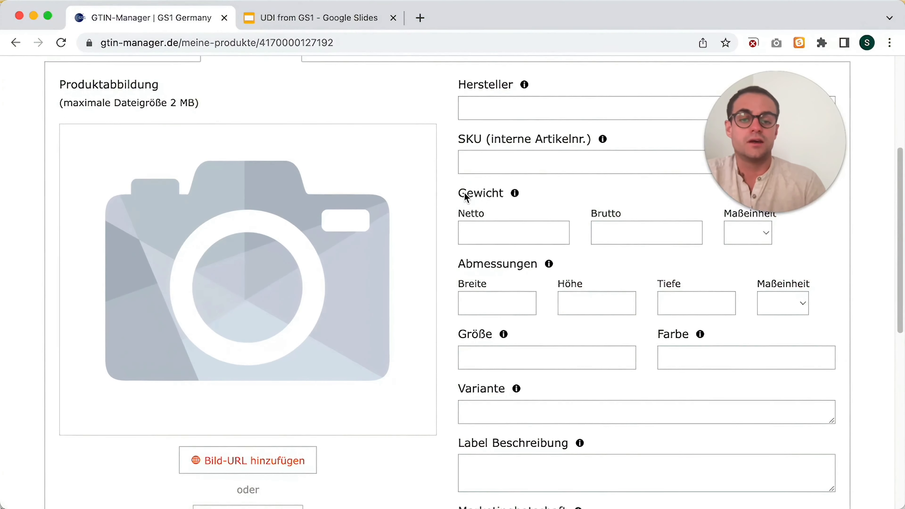
scroll(550, 273, "down", 2)
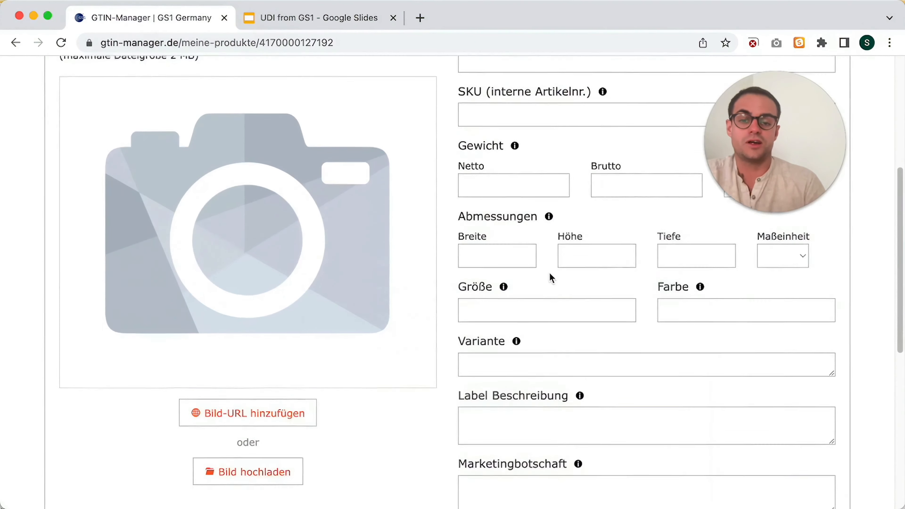
scroll(522, 217, "down", 2)
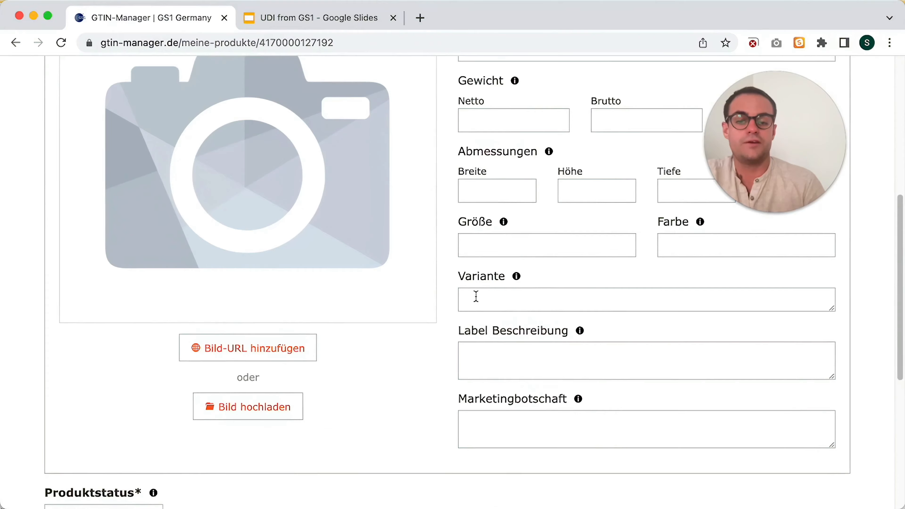
scroll(477, 295, "up", 10)
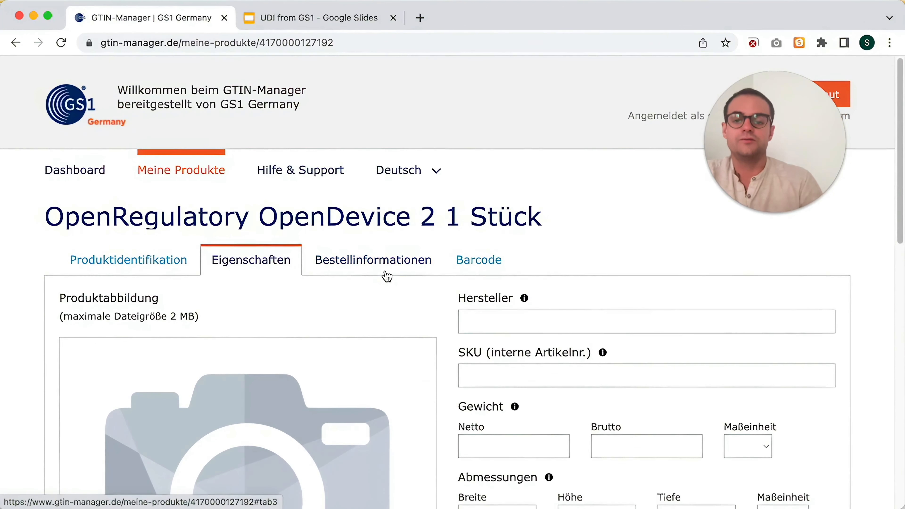
- Return to Produktidentifikation, try GESPERRT as the Produktstatus and set it to AKTIV
left_click(107, 261)
scroll(314, 178, "down", 6)
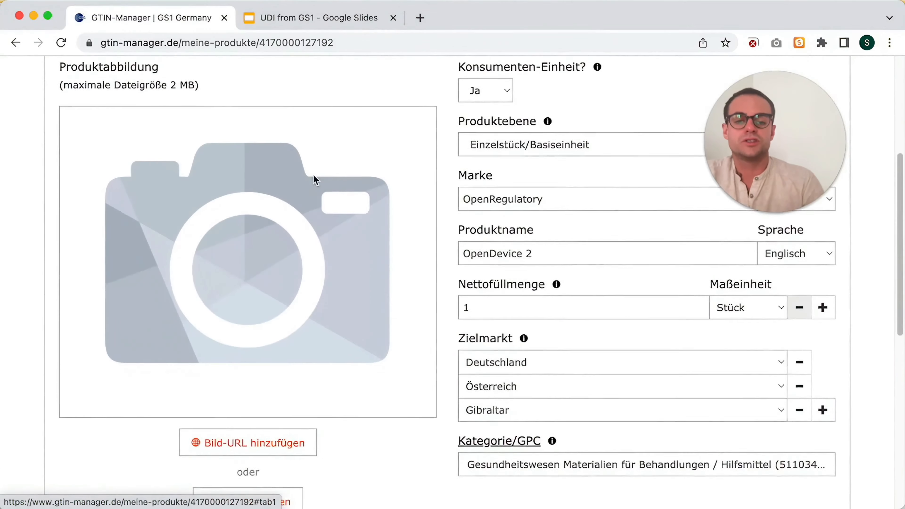
scroll(314, 181, "down", 9)
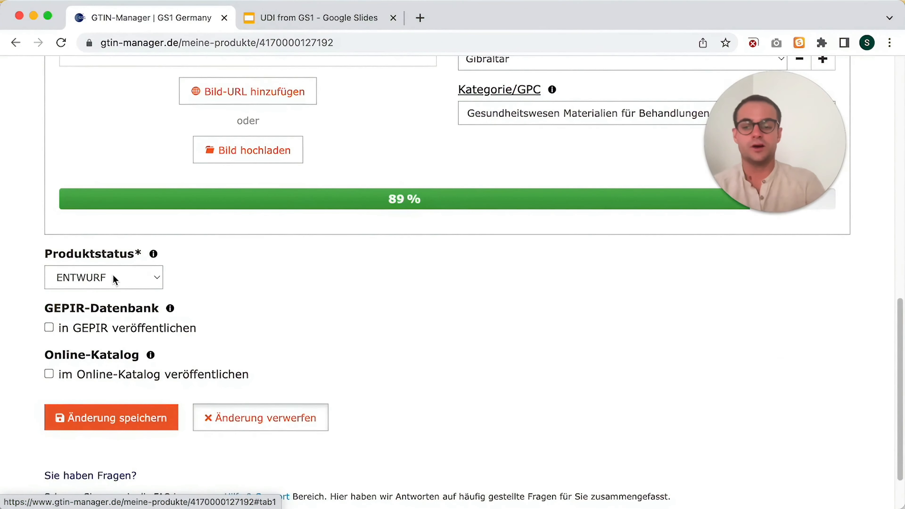
left_click(135, 278)
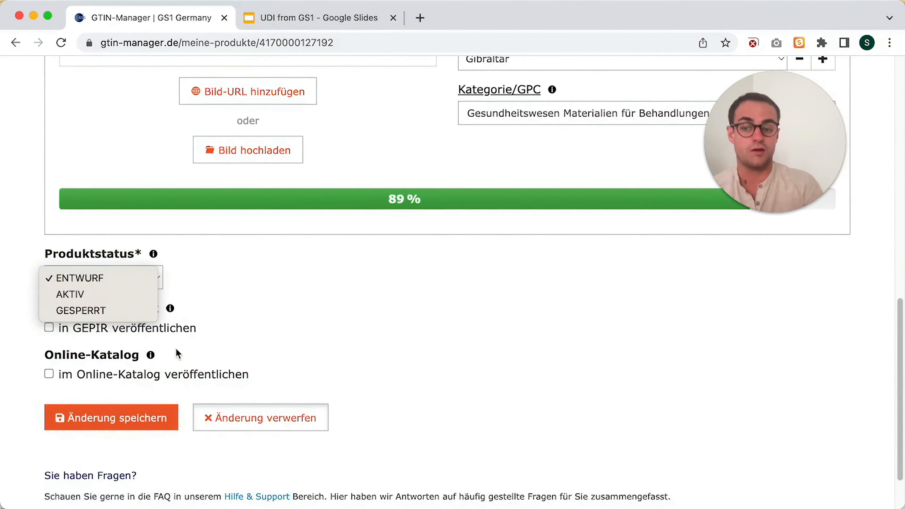
left_click(134, 295)
left_click(135, 277)
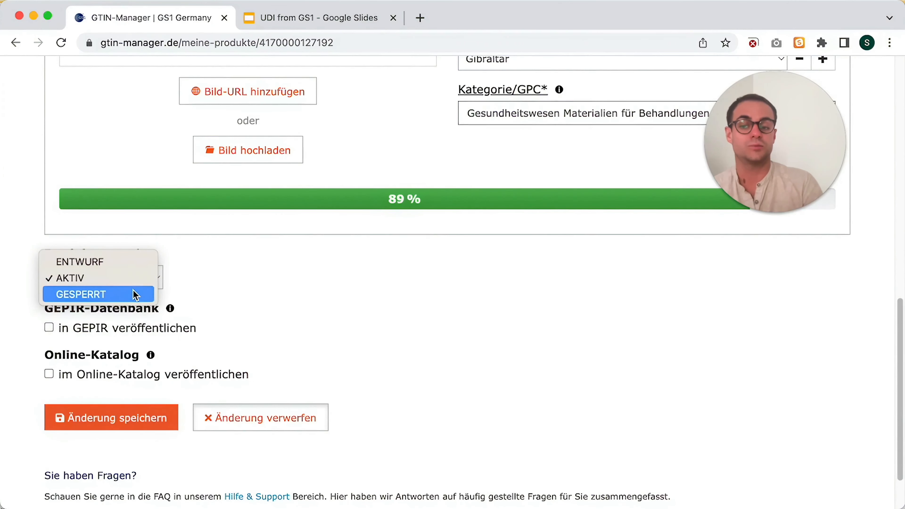
left_click(135, 296)
left_click(148, 279)
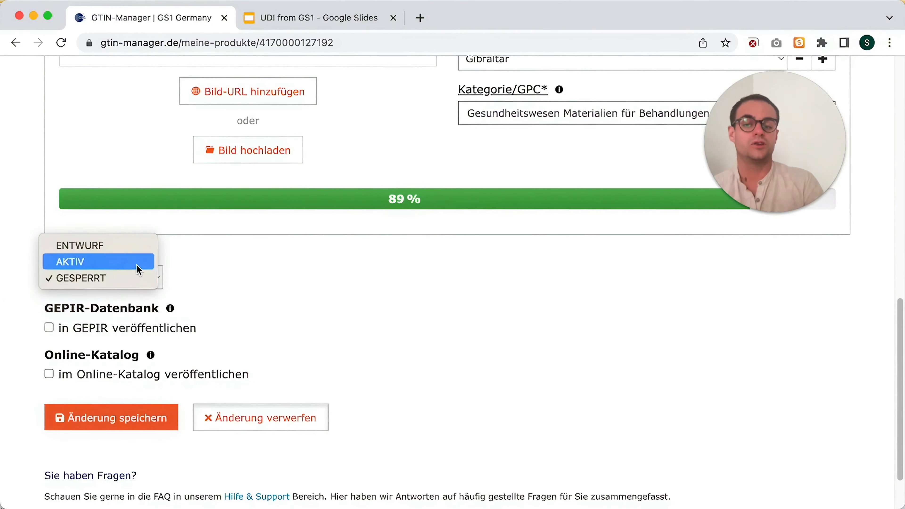
left_click(138, 270)
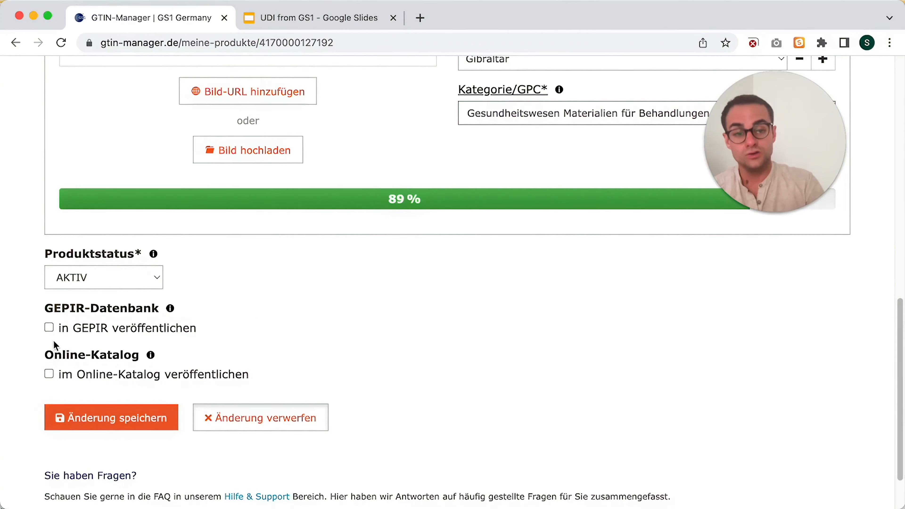
- Enable publishing of the product in both the GEPIR-Datenbank and the Online-Katalog
left_click(49, 328)
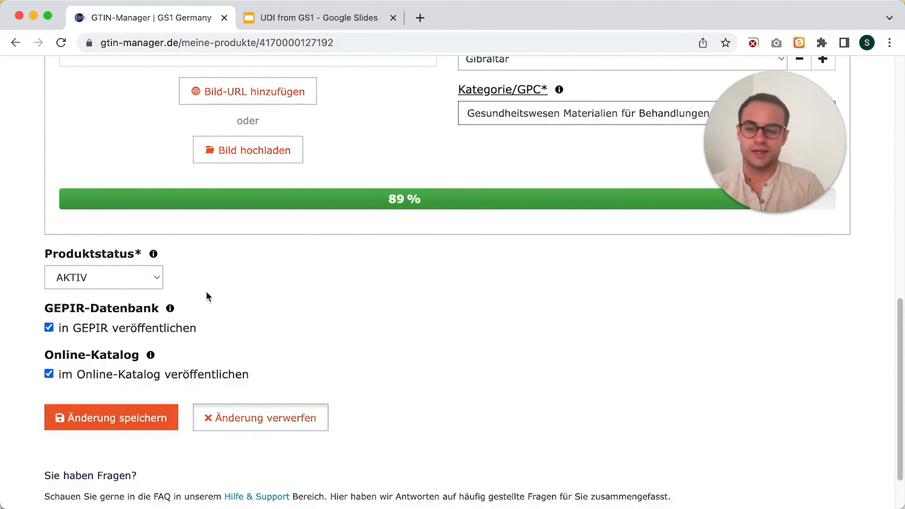
scroll(206, 295, "down", 2)
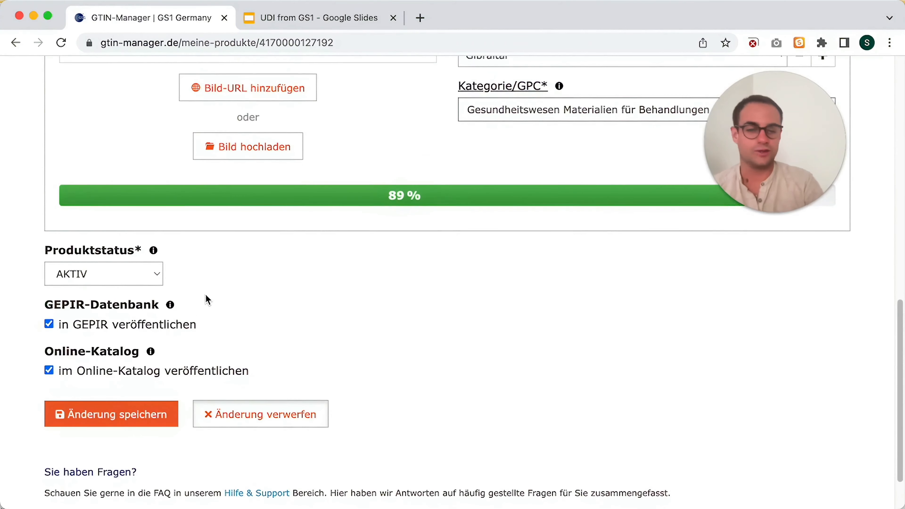
scroll(208, 300, "up", 2)
scroll(208, 300, "down", 3)
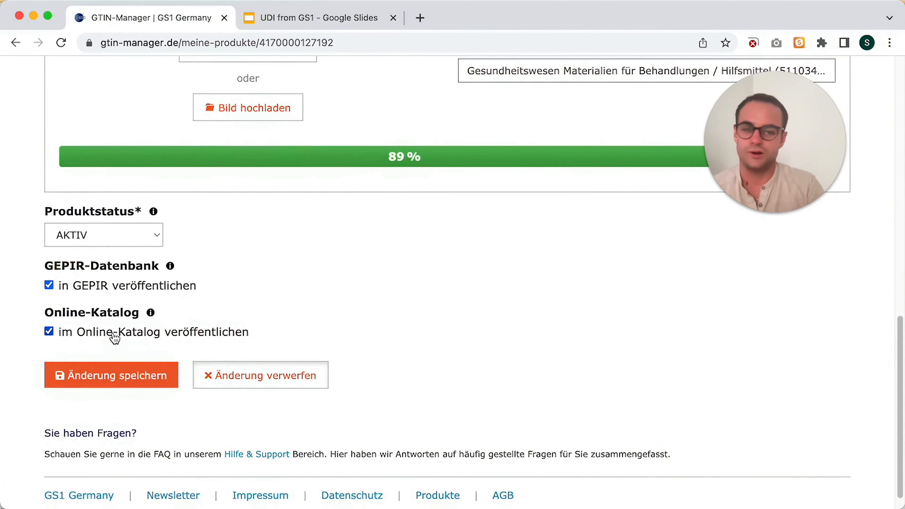
scroll(114, 336, "up", 2)
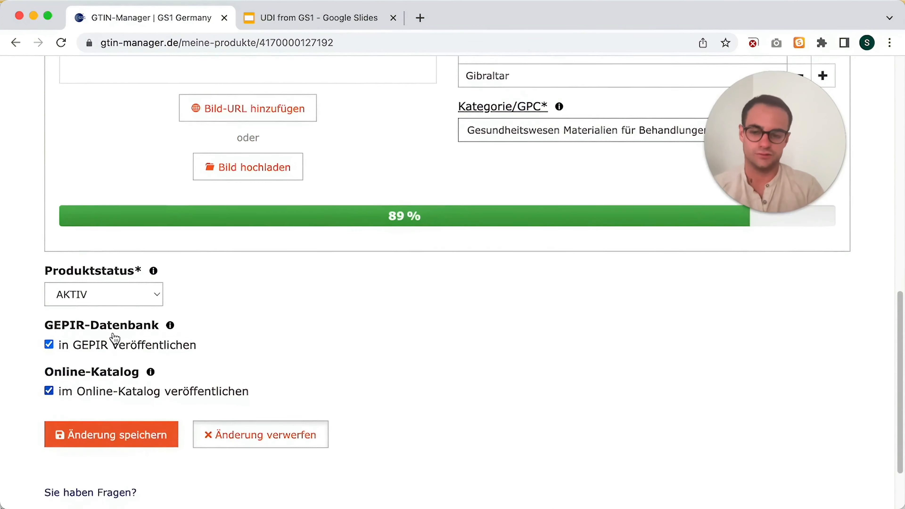
scroll(114, 337, "down", 3)
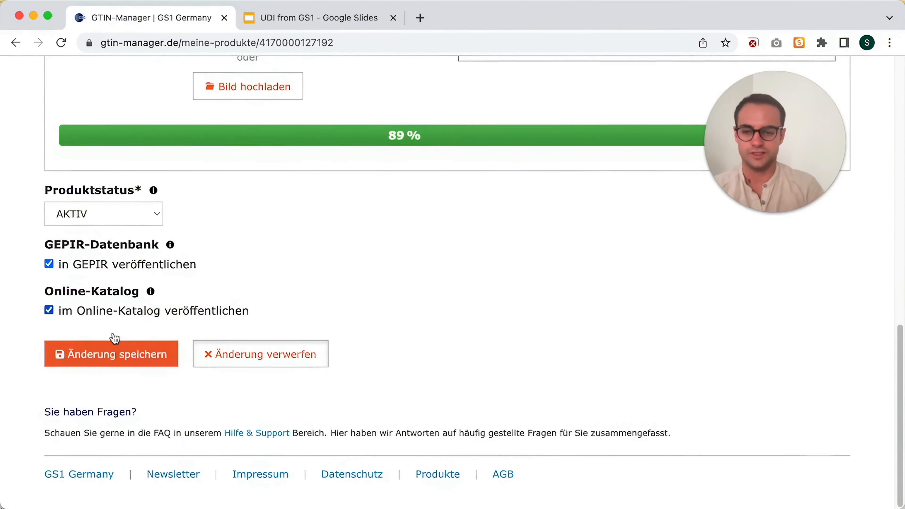
- Set the Produktstatus to ENTWURF and save the product changes
left_click(113, 225)
left_click(115, 197)
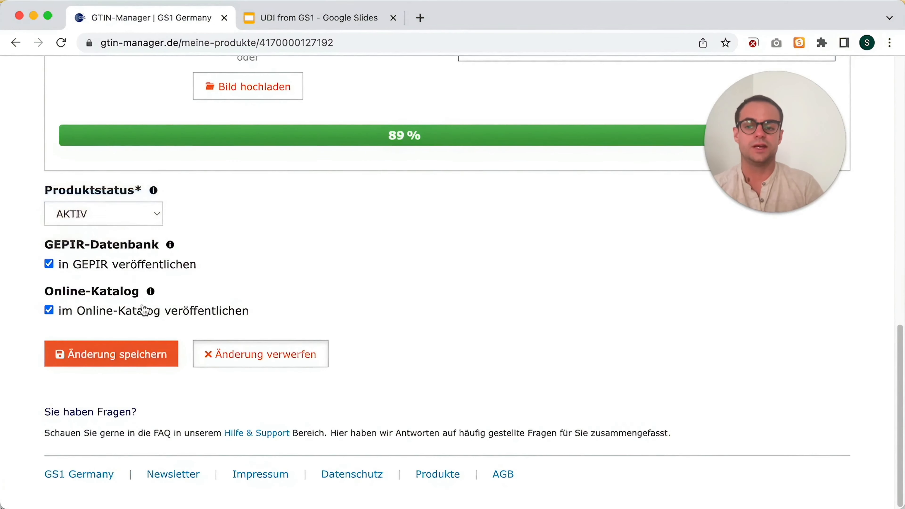
left_click(123, 355)
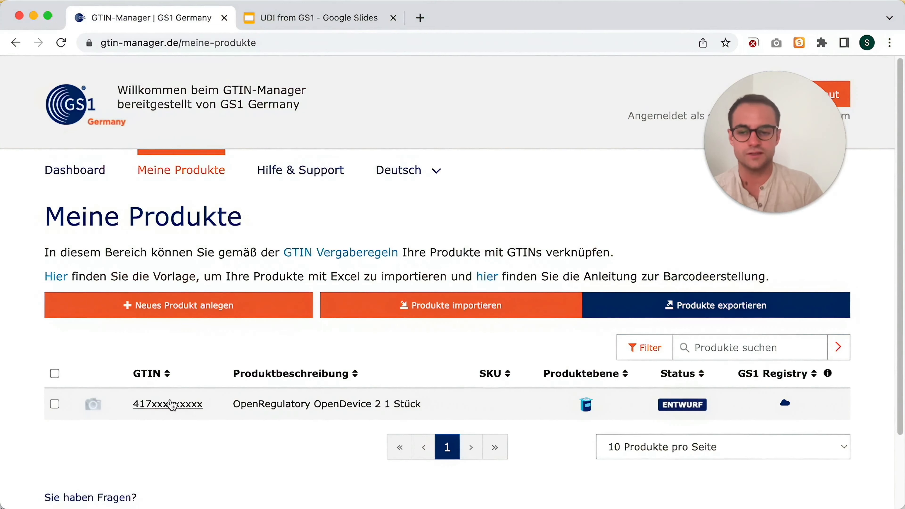
- Open the saved OpenDevice 2 product and highlight its GTIN in the page address
left_click(313, 414)
scroll(305, 319, "down", 3)
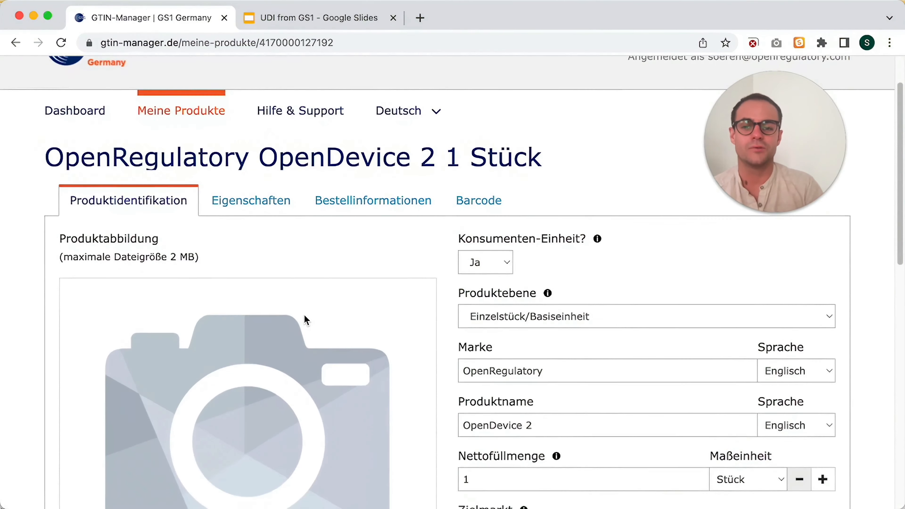
scroll(305, 315, "up", 3)
left_click(299, 42)
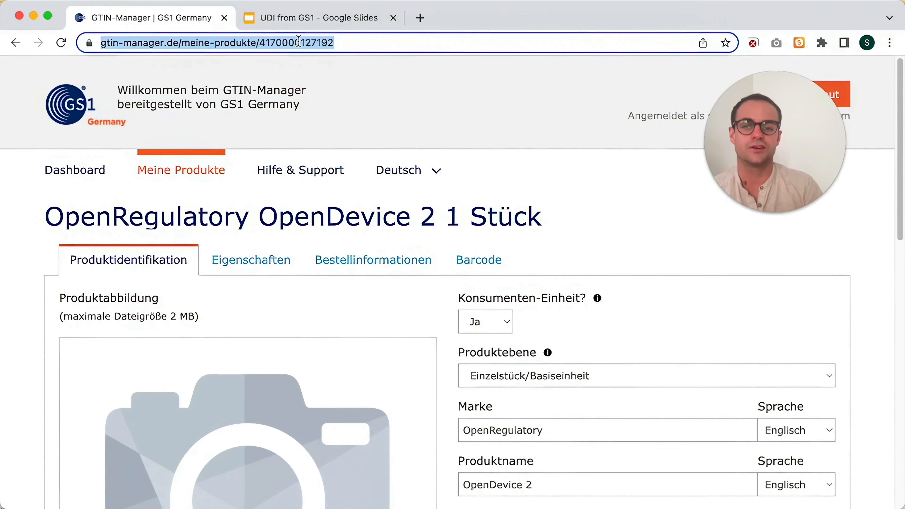
left_click(294, 43)
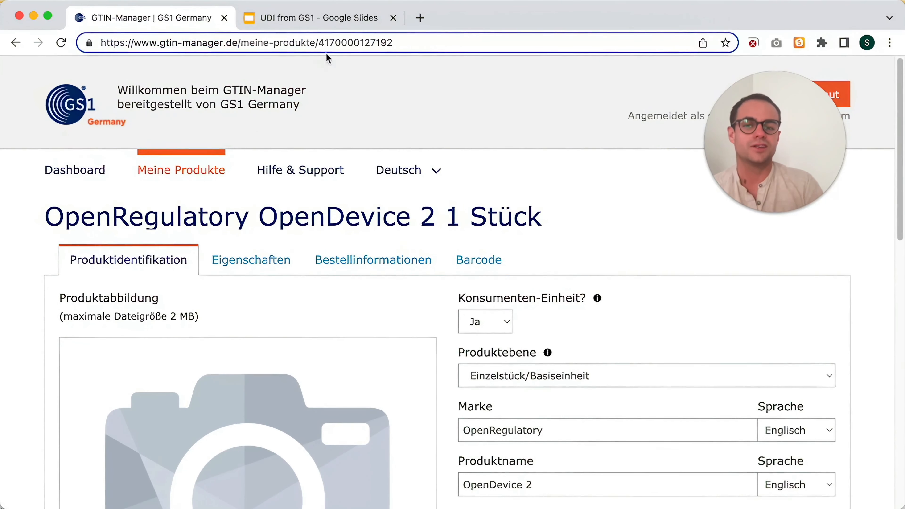
left_click_drag(319, 43, 461, 44)
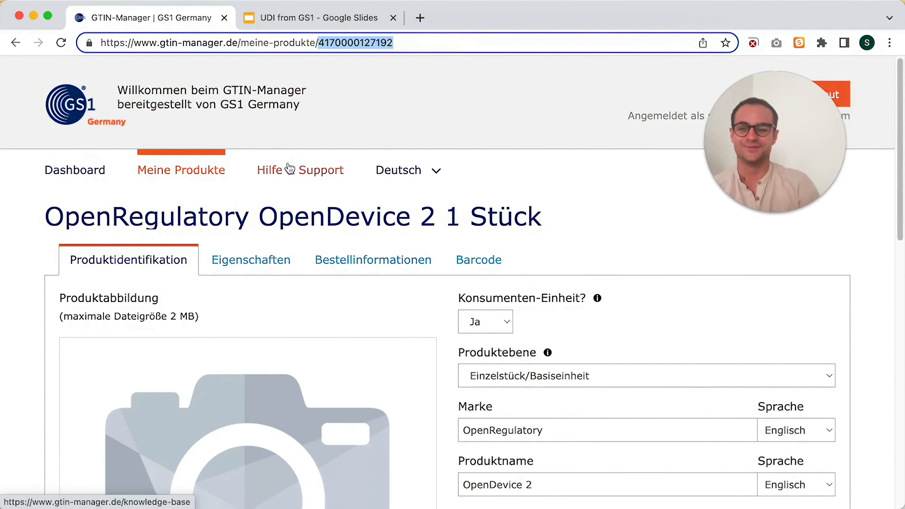
- Check the Basis-Informationen on the Dashboard and list the products linked to the Basisnummer
left_click(181, 169)
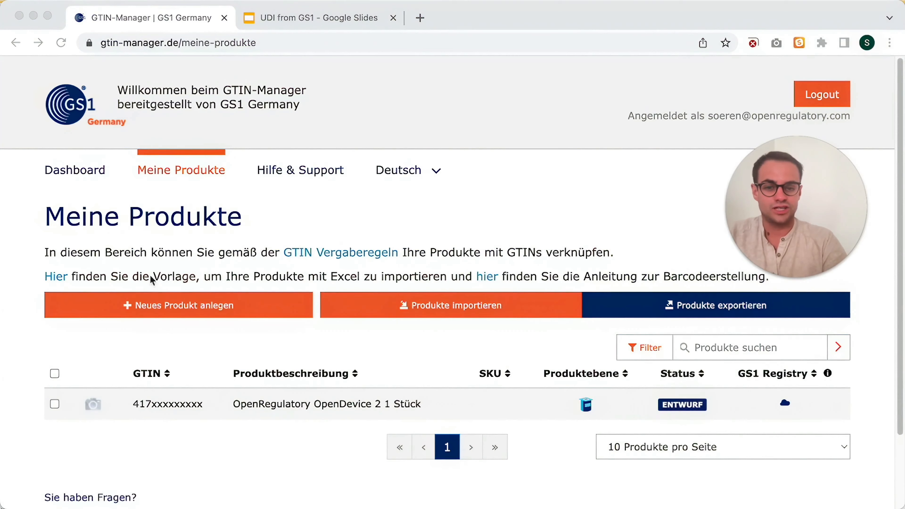
left_click(79, 176)
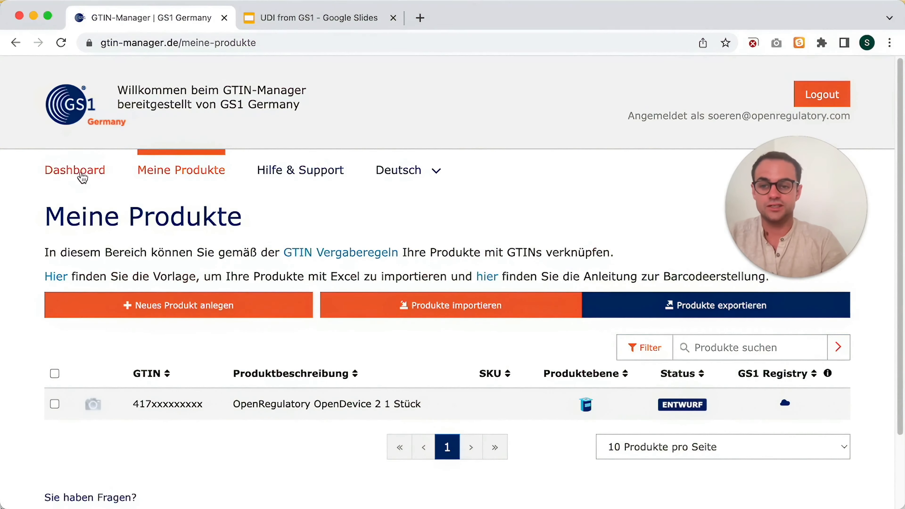
scroll(285, 341, "down", 5)
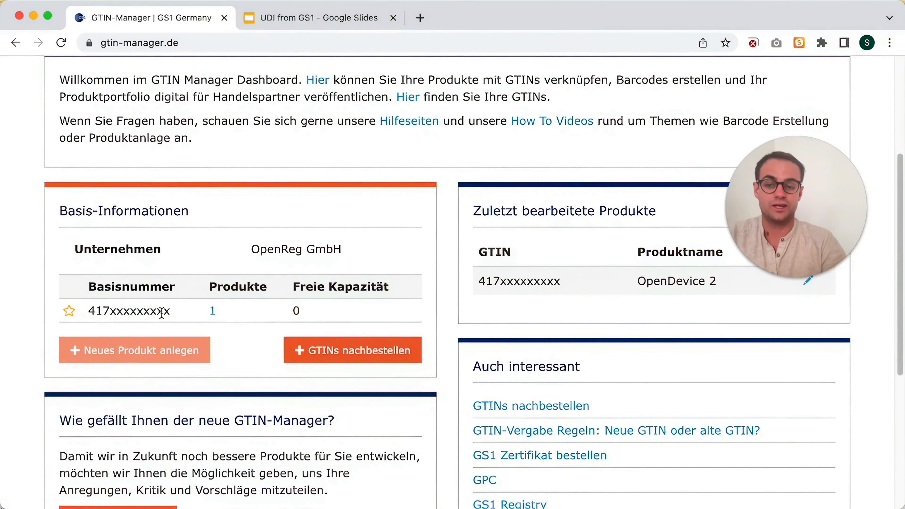
left_click(211, 313)
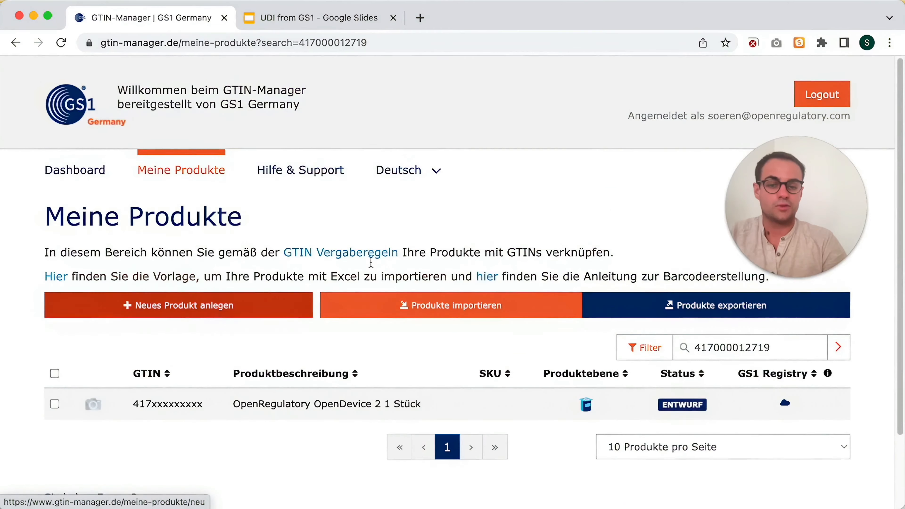
- Reopen the OpenDevice 2 product and remove Gibraltar and Österreich from its Zielmarkt entries
scroll(471, 240, "down", 3)
left_click(330, 318)
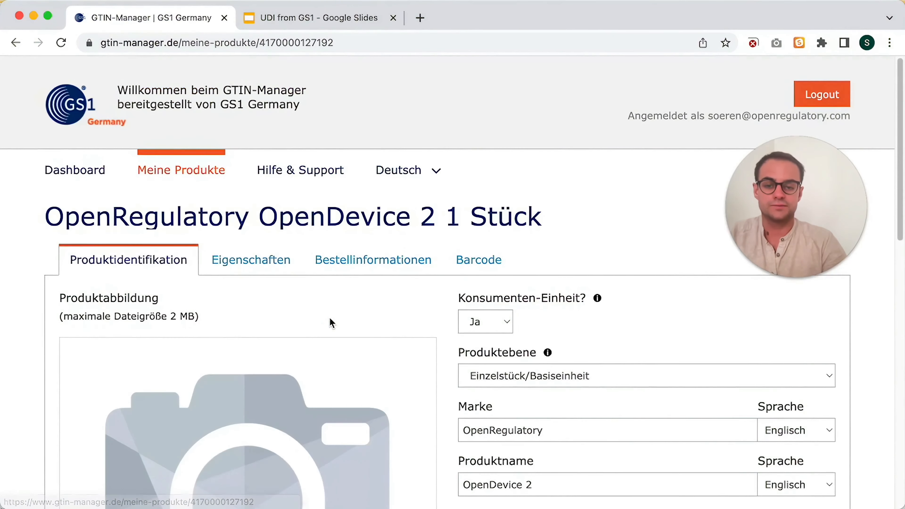
scroll(520, 208, "down", 10)
scroll(520, 209, "up", 5)
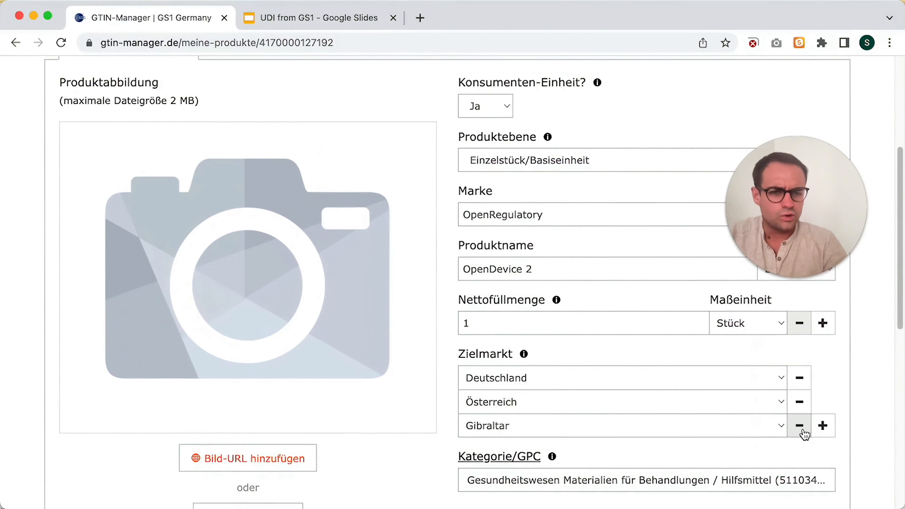
left_click(803, 429)
left_click(800, 402)
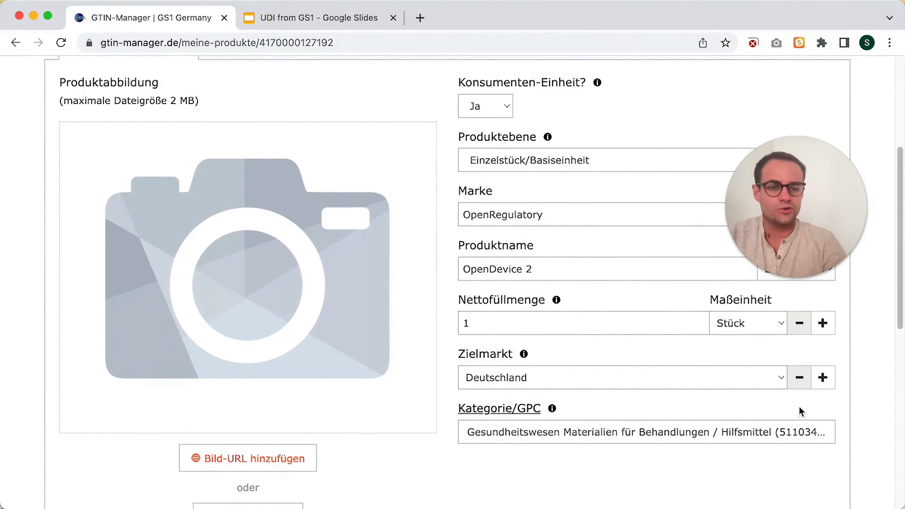
- Set the Produktstatus of OpenDevice 2 to AKTIV
scroll(497, 315, "down", 8)
scroll(498, 316, "down", 5)
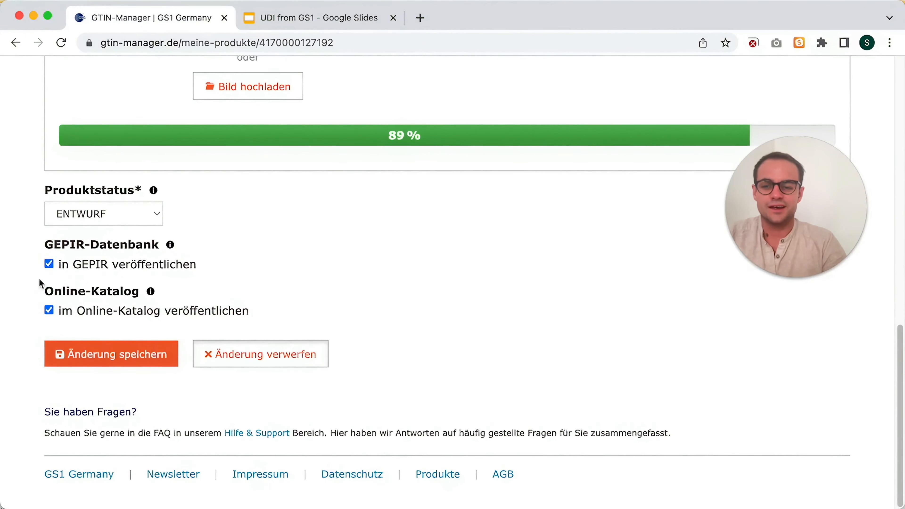
left_click(122, 215)
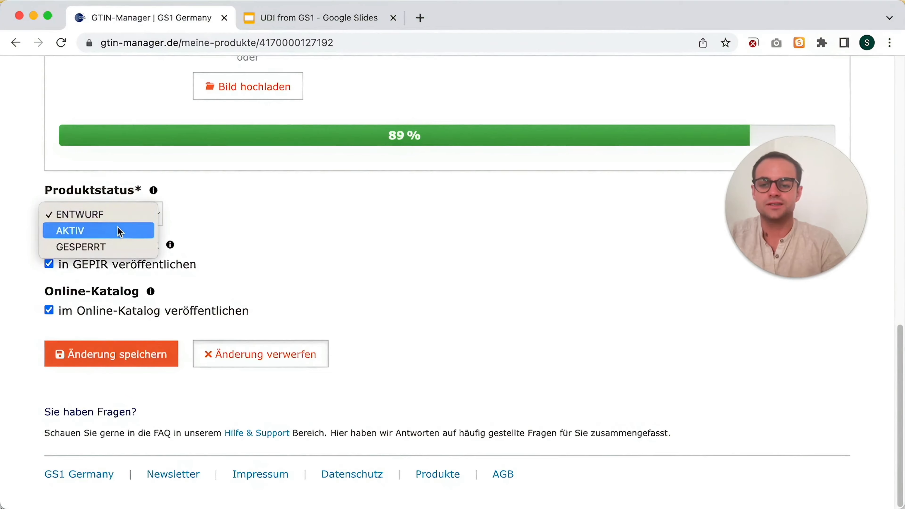
left_click(119, 232)
scroll(242, 276, "up", 15)
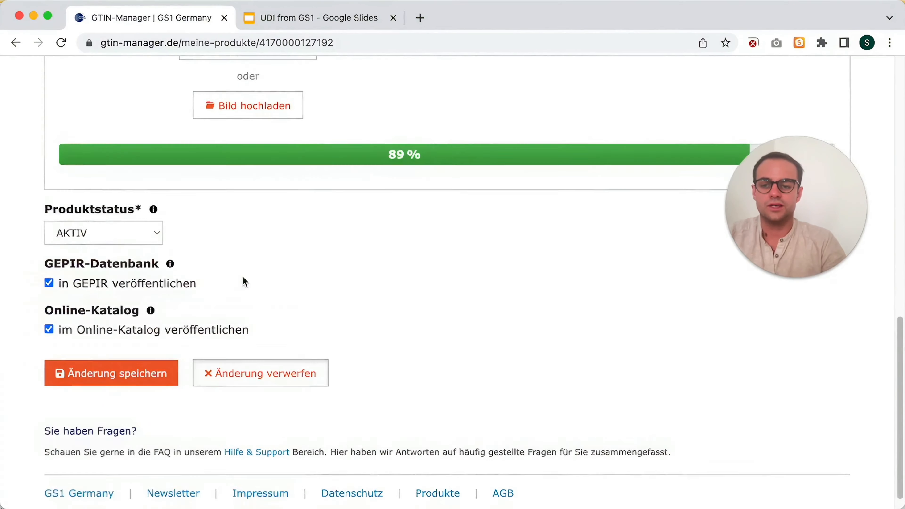
- Save the changes to OpenDevice 2 and activate it to register the product officially with its GTIN
scroll(243, 276, "down", 10)
scroll(243, 277, "up", 6)
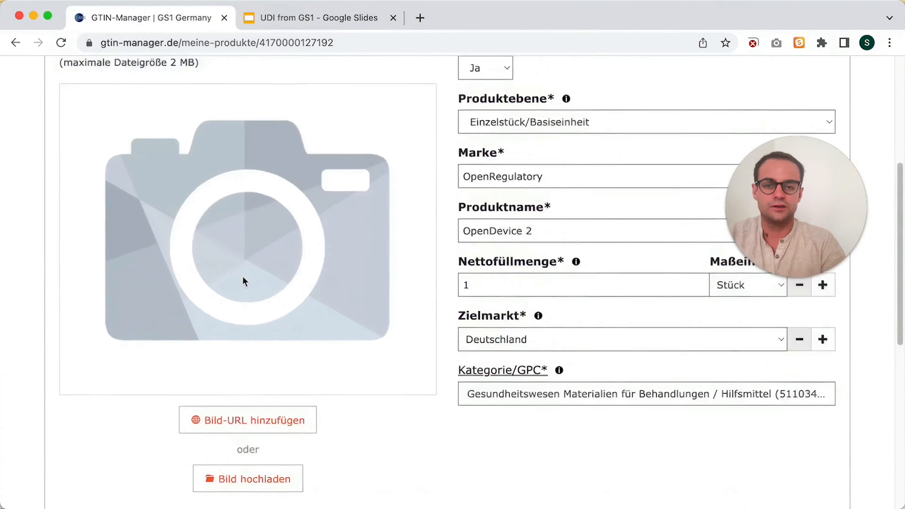
scroll(243, 277, "down", 1)
scroll(243, 282, "down", 10)
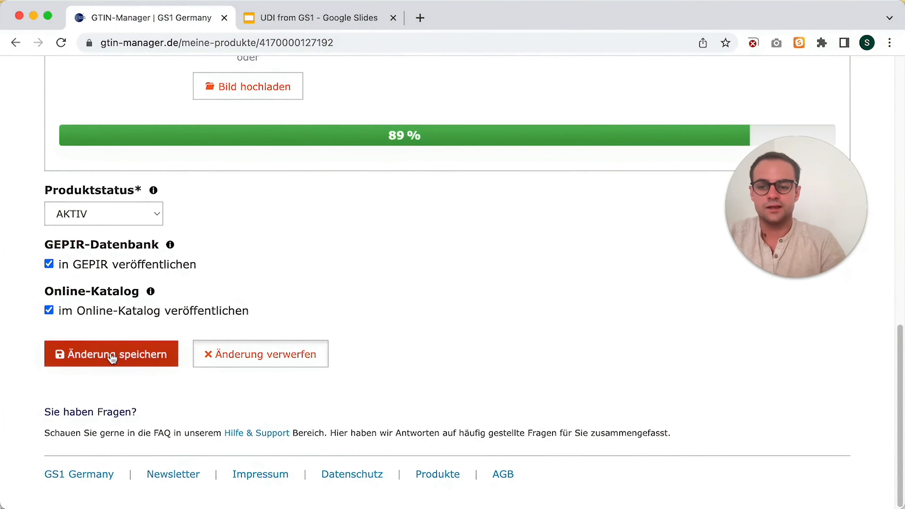
left_click(112, 355)
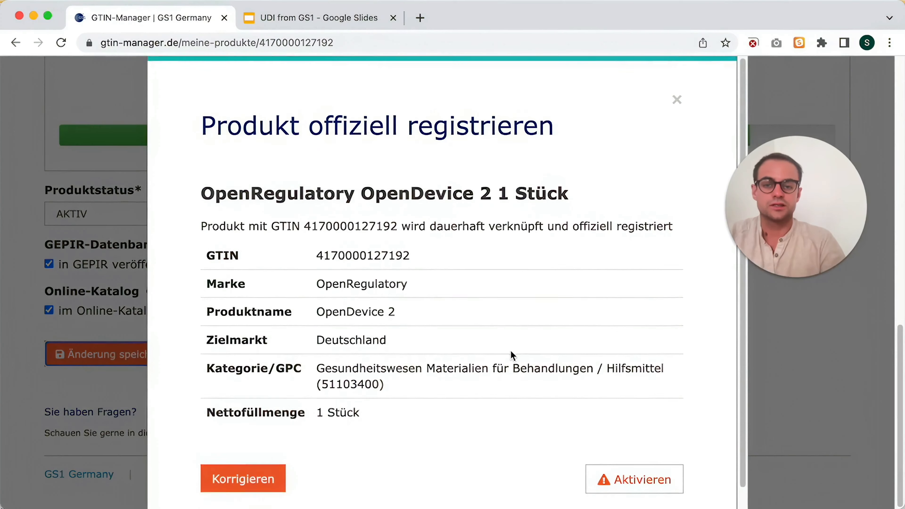
scroll(511, 350, "down", 1)
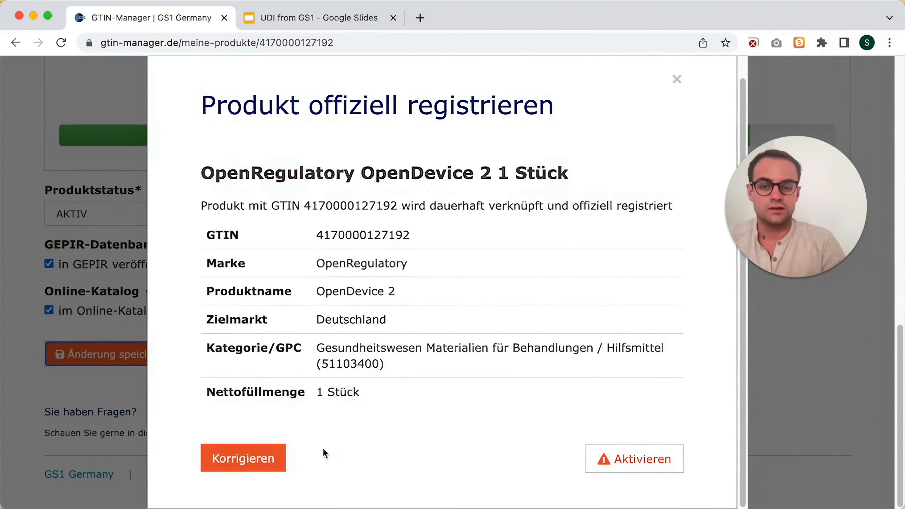
left_click(637, 469)
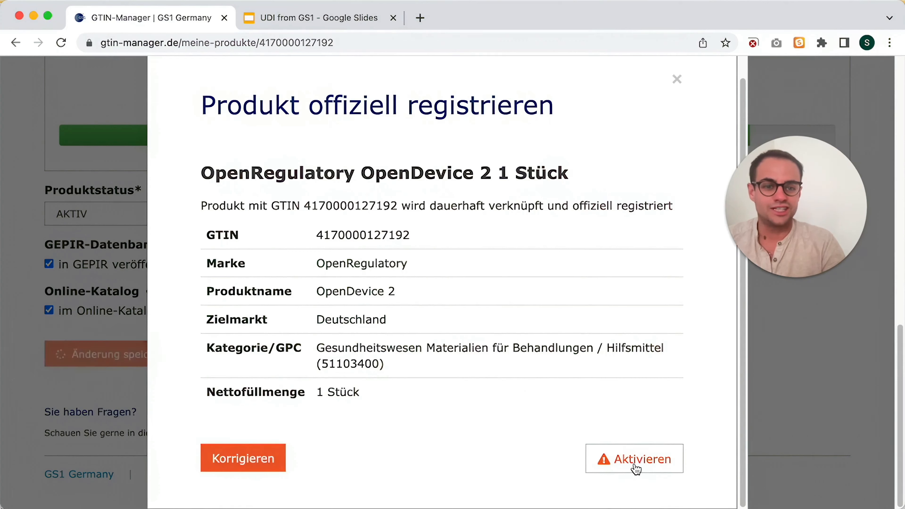
scroll(510, 307, "down", 2)
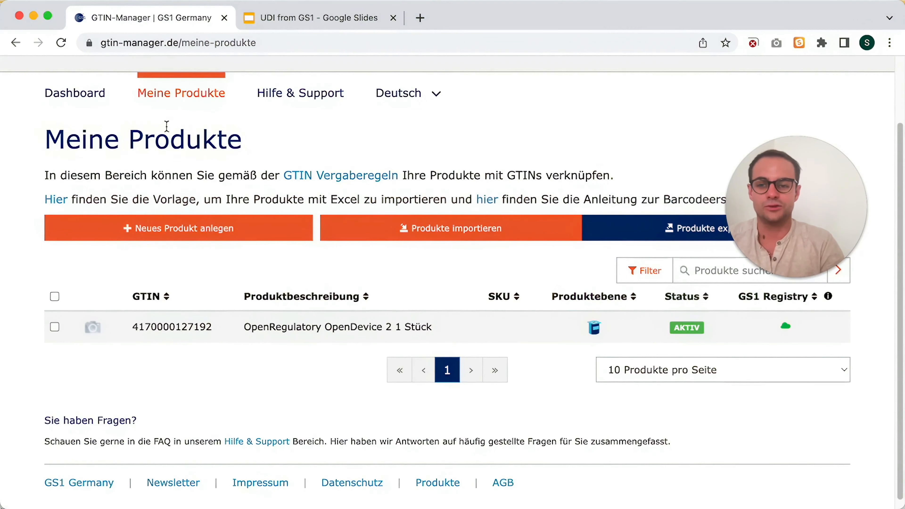
- Switch to the UDI from GS1 presentation in Google Slides and show the Label slide after UDI Levels
left_click(299, 22)
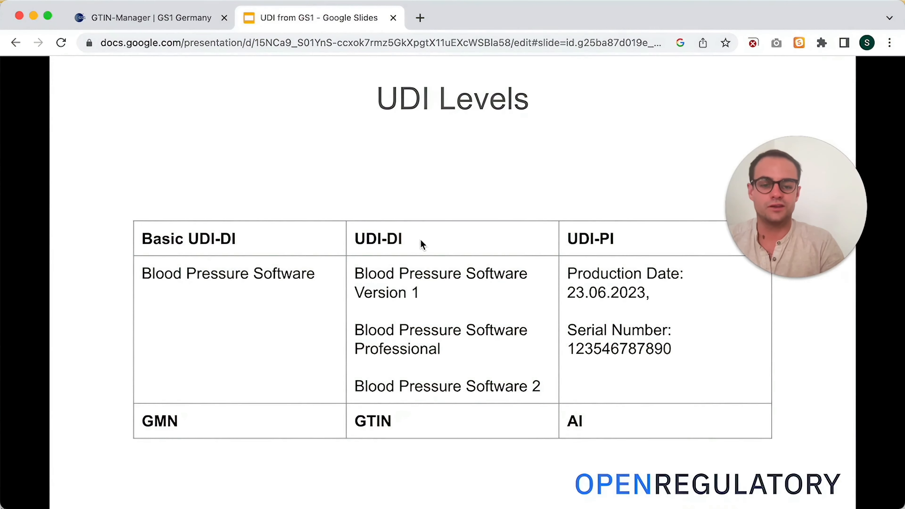
key("Right")
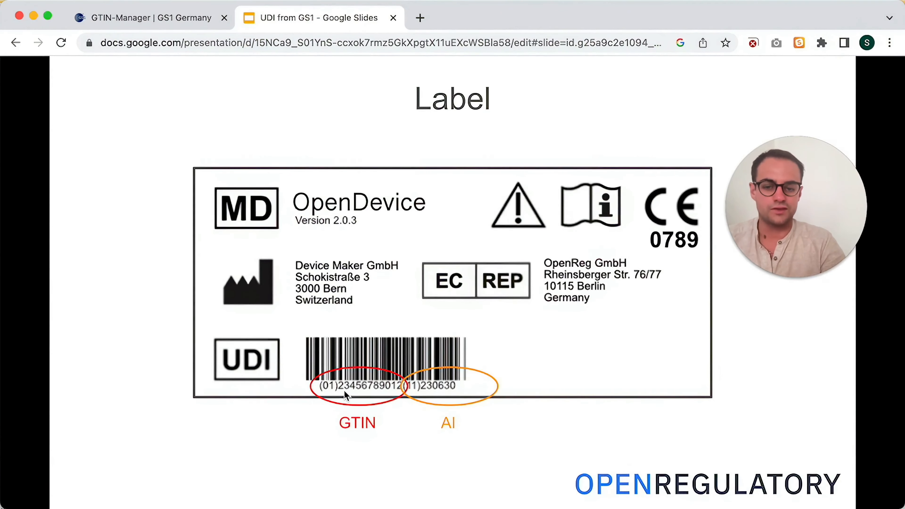
- Return to the GTIN-Manager and examine the Basisnummer in the Dashboard's Basis-Informationen
left_click(141, 18)
scroll(170, 336, "up", 3)
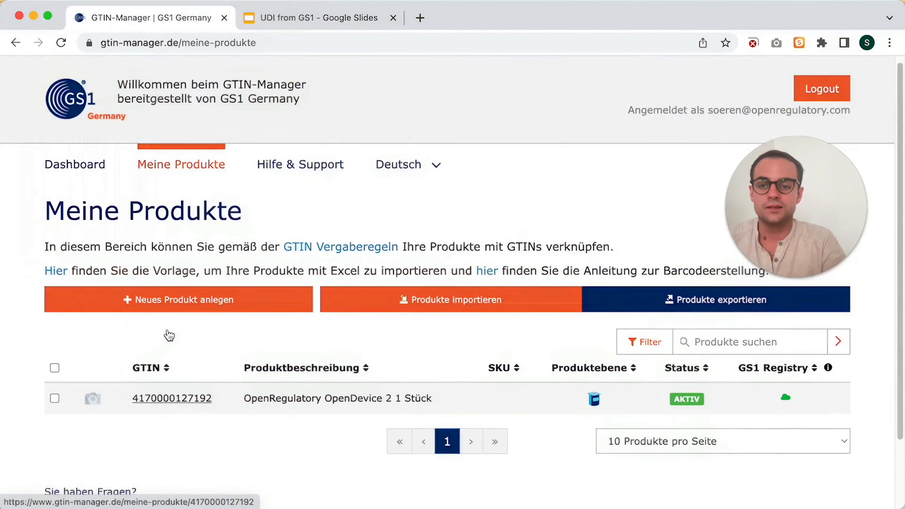
left_click(81, 169)
scroll(243, 261, "down", 3)
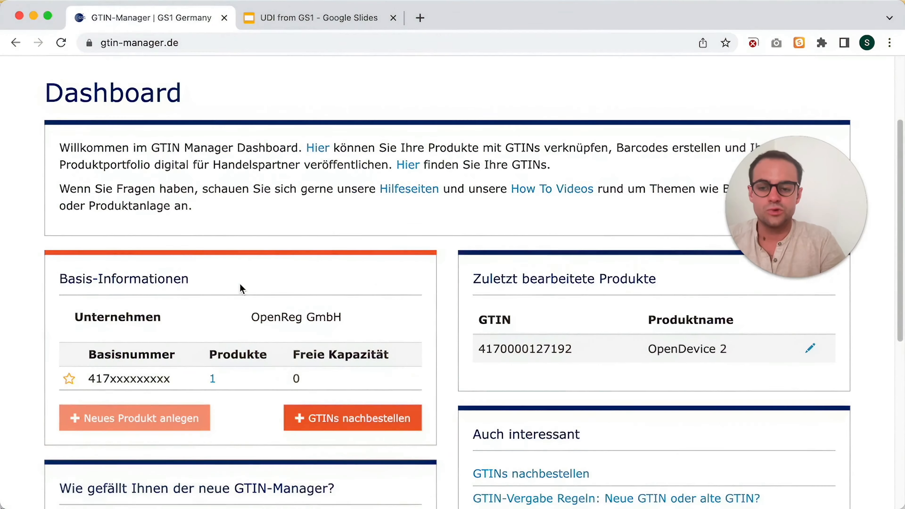
left_click_drag(96, 378, 162, 379)
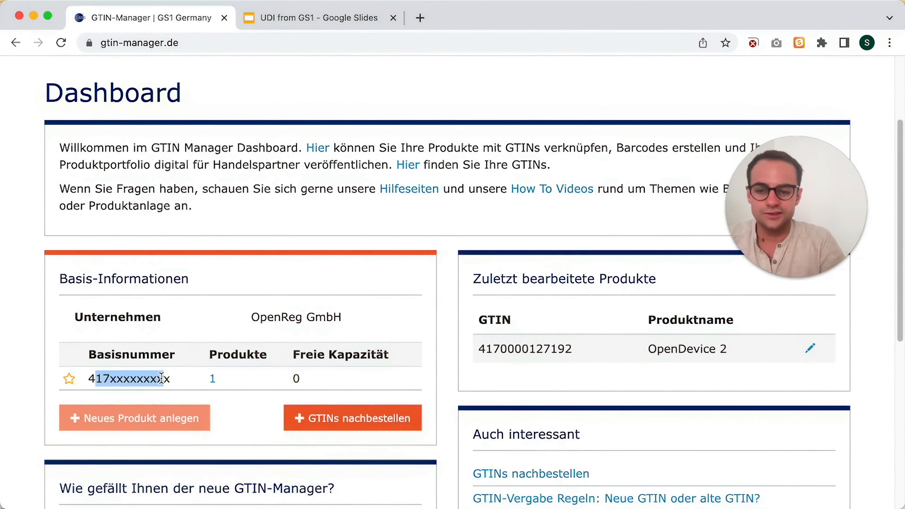
left_click(162, 378)
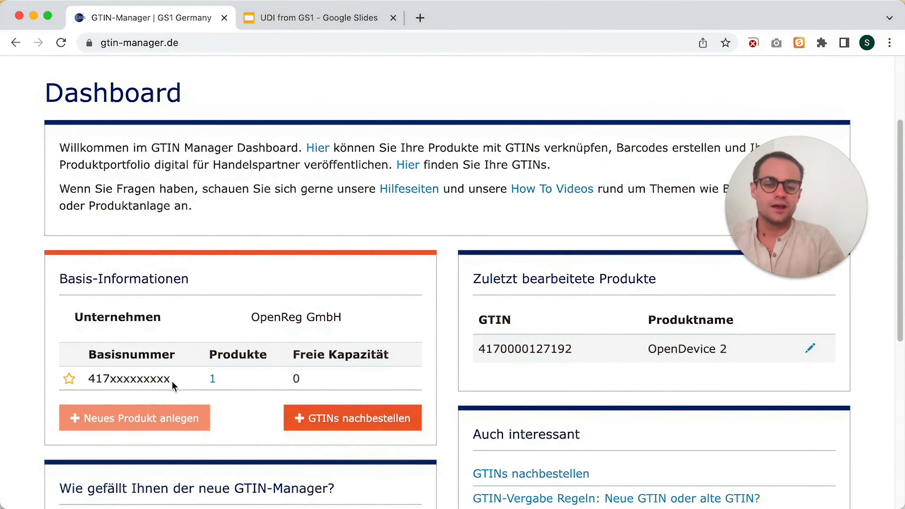
scroll(169, 392, "down", 2)
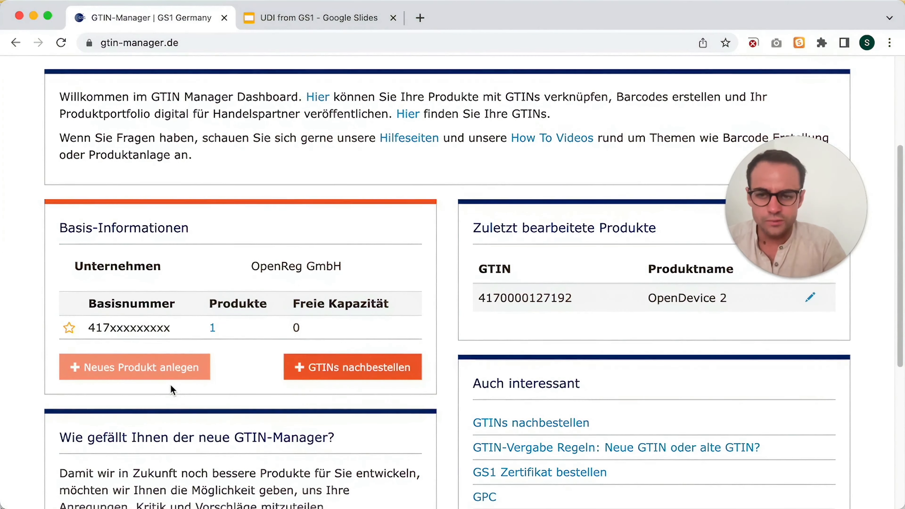